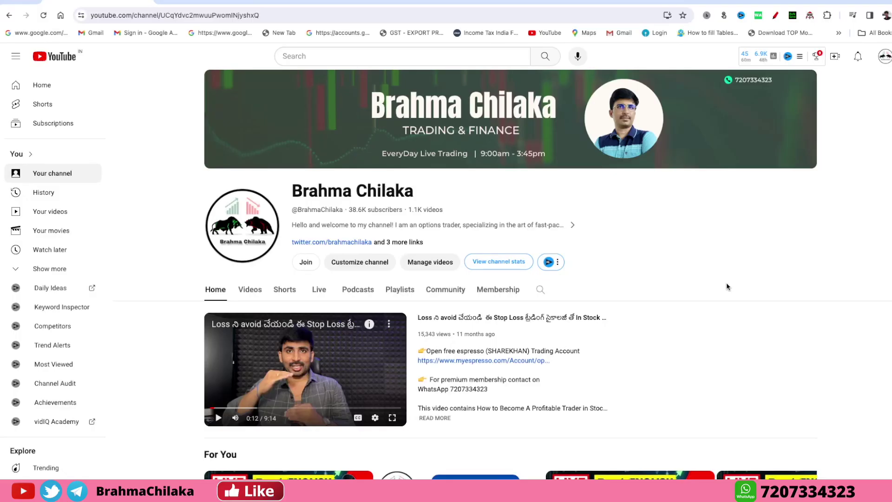
# Leave the YouTube channel page for the TradingView Nifty 50 5-minute chart tab
pyautogui.scroll(-1, 727, 287)
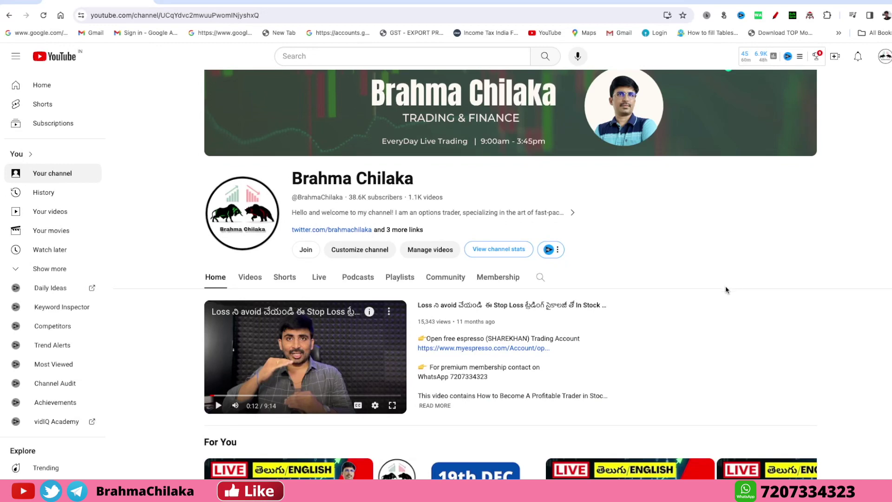
pyautogui.scroll(1, 726, 289)
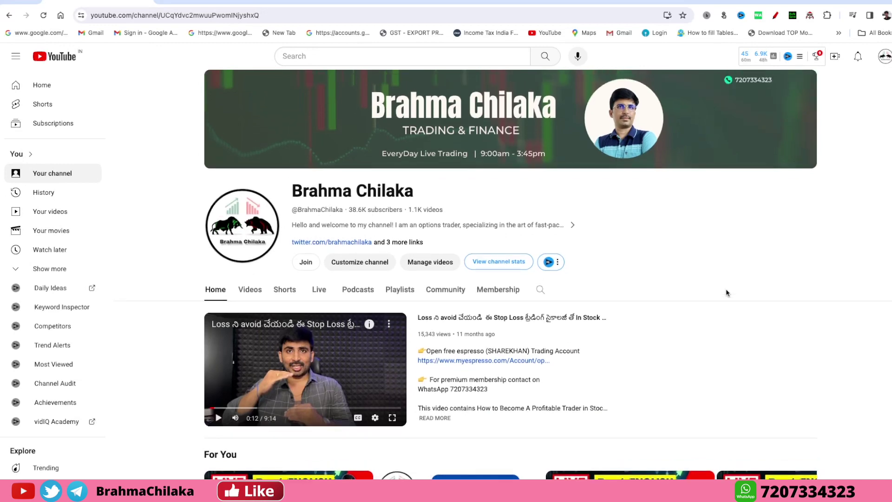
pyautogui.scroll(-1, 725, 293)
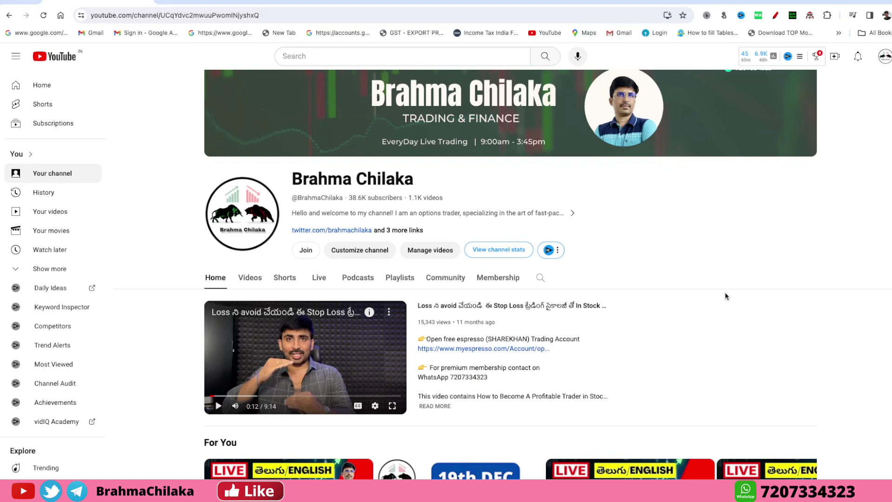
pyautogui.scroll(-1, 723, 296)
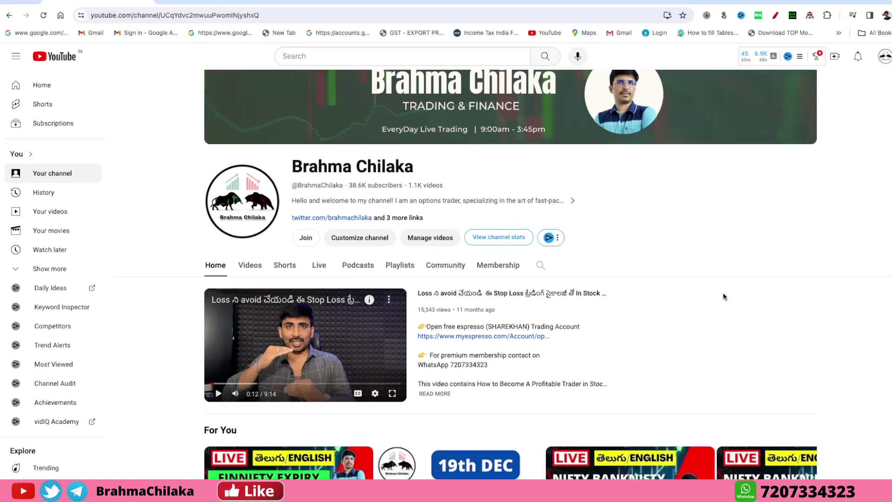
pyautogui.scroll(1, 723, 297)
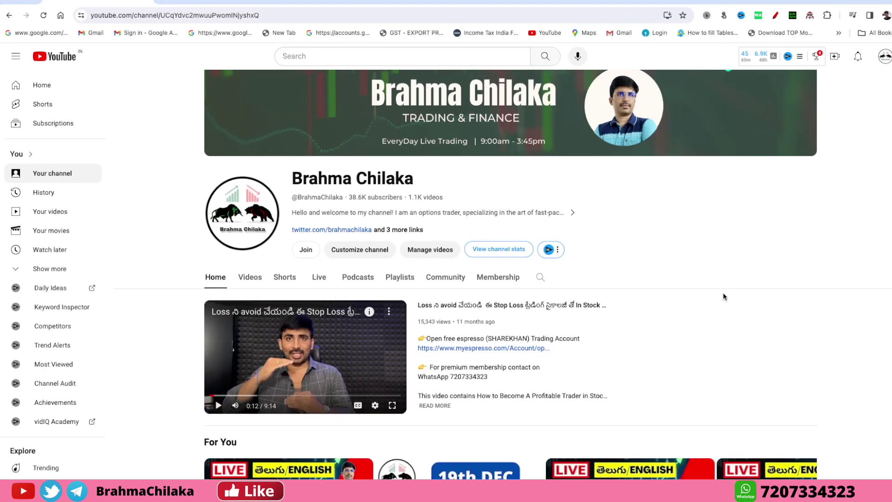
pyautogui.scroll(1, 721, 299)
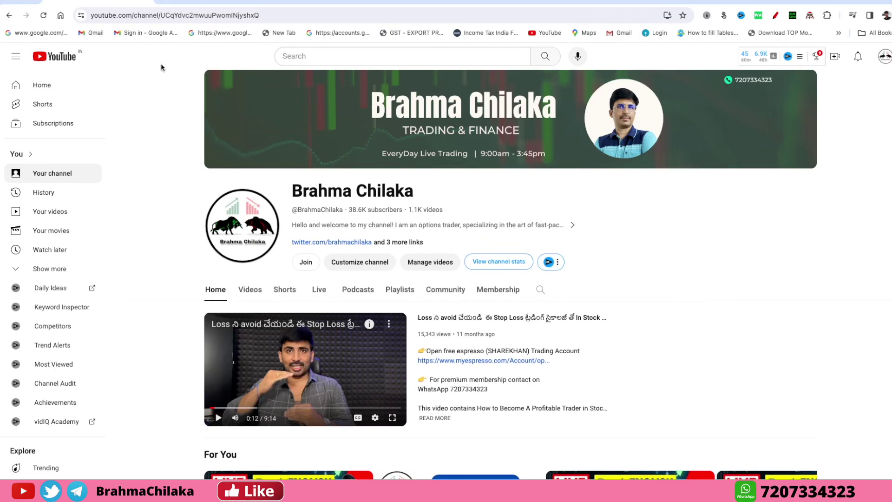
pyautogui.click(211, 4)
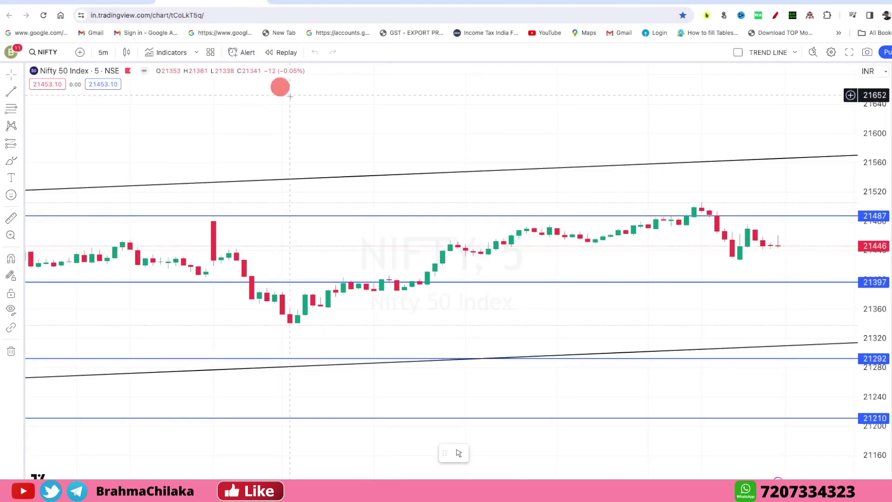
# Zoom the Nifty 50 chart in and out, then switch the symbol to BANKNIFTY
pyautogui.scroll(2, 462, 237)
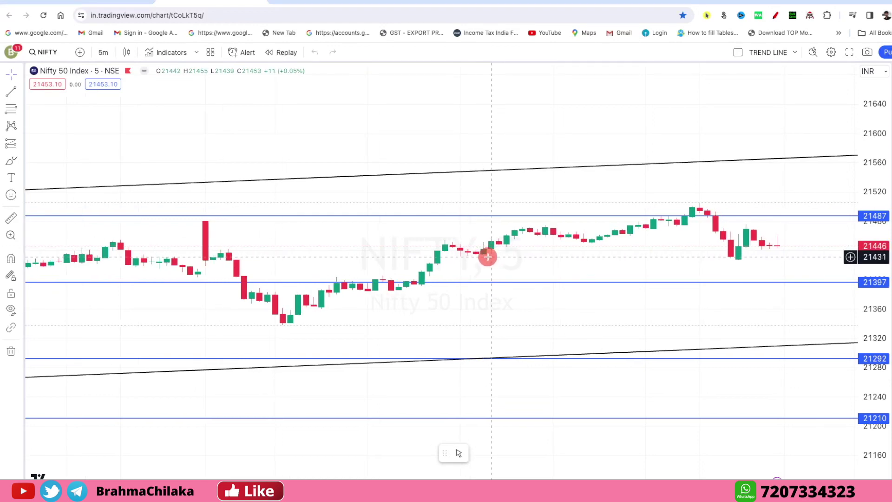
pyautogui.scroll(-2, 485, 258)
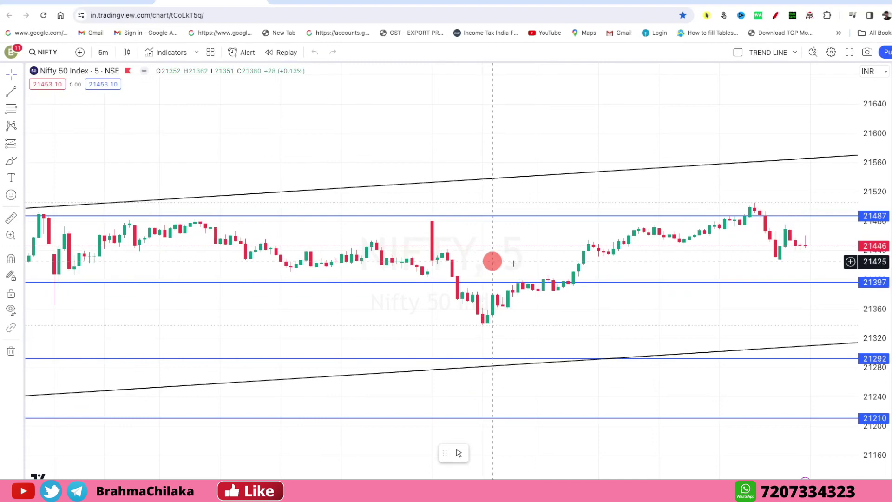
pyautogui.scroll(-1, 518, 263)
pyautogui.scroll(-1, 518, 263)
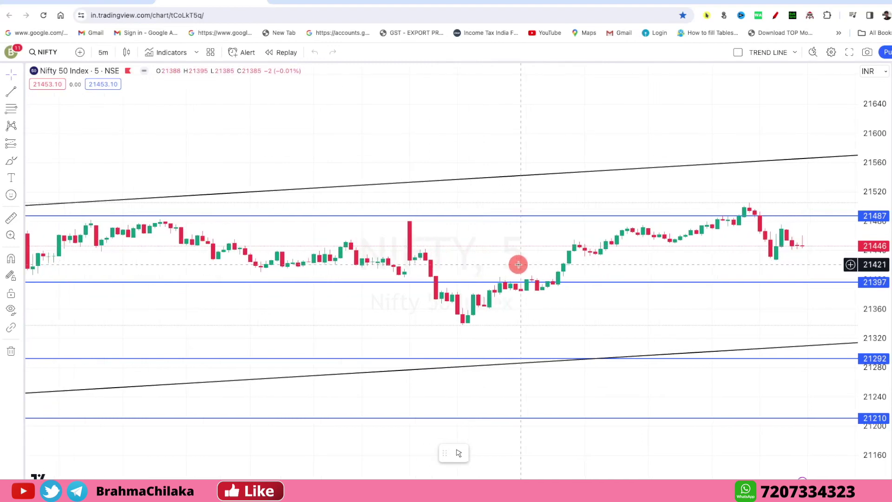
pyautogui.scroll(3, 518, 265)
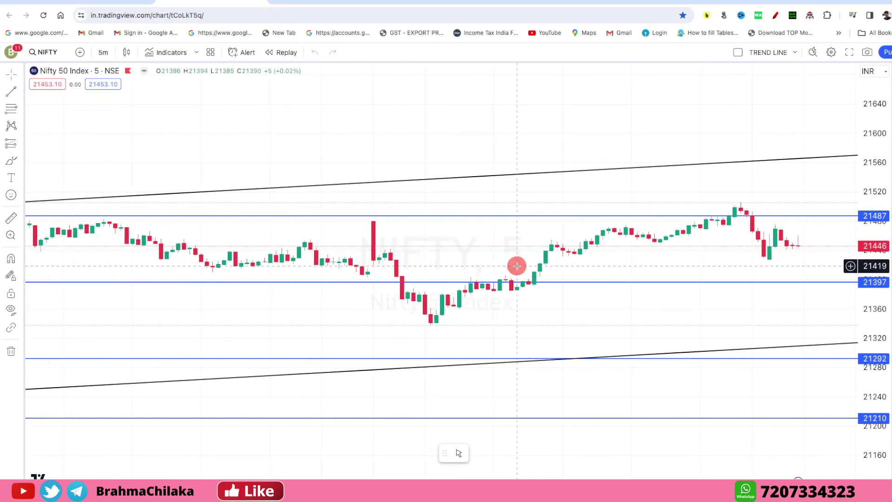
pyautogui.scroll(1, 549, 267)
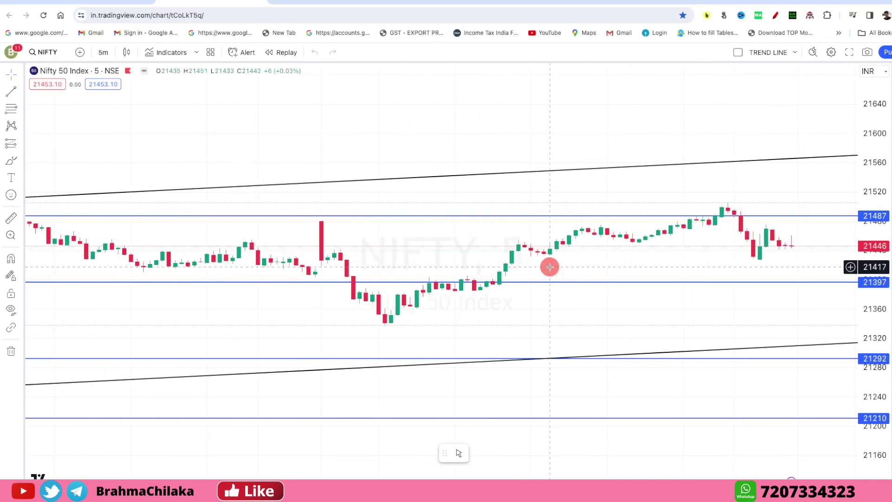
pyautogui.press('Down')
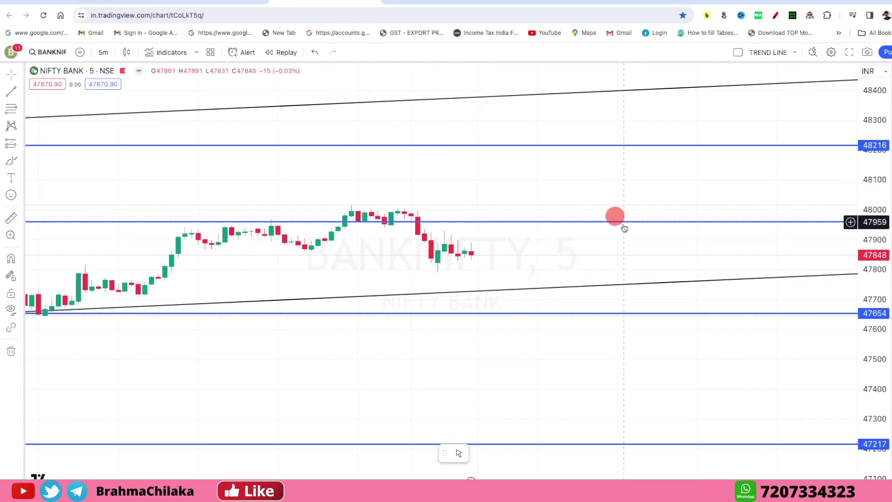
# Zoom around the Bank Nifty chart, then return to the YouTube channel home page
pyautogui.scroll(-1, 574, 258)
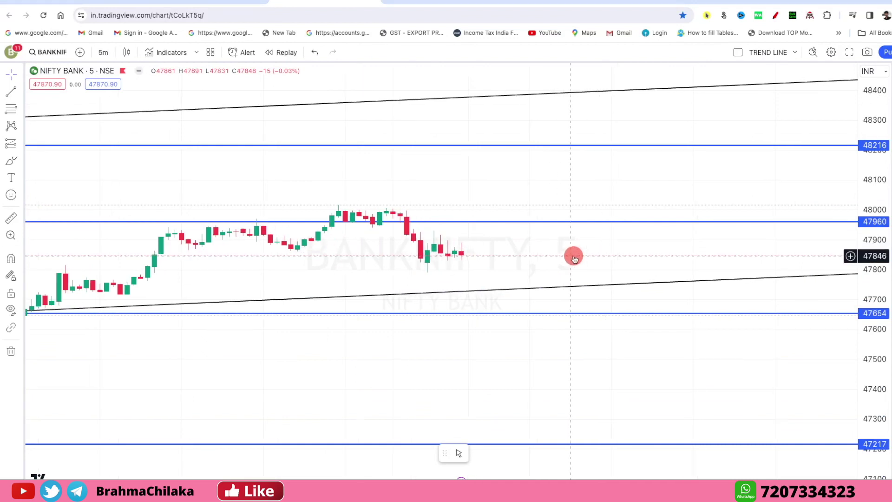
pyautogui.scroll(1, 574, 258)
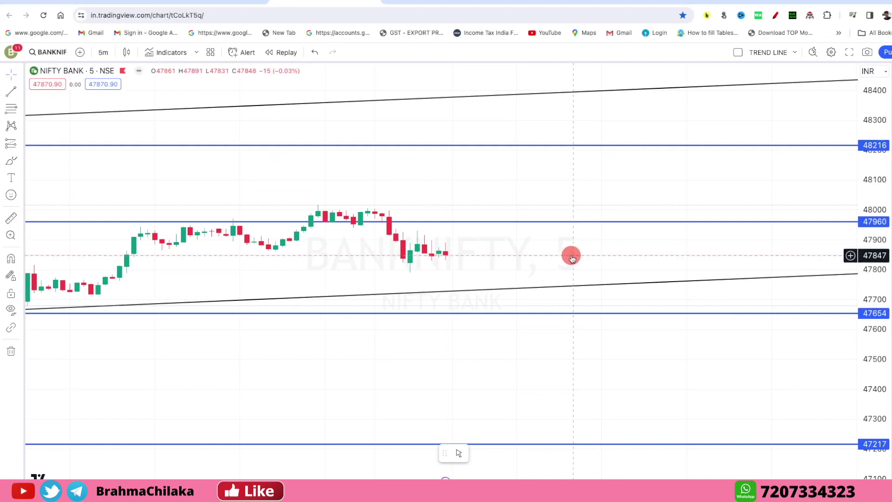
pyautogui.scroll(1, 572, 258)
pyautogui.scroll(1, 571, 258)
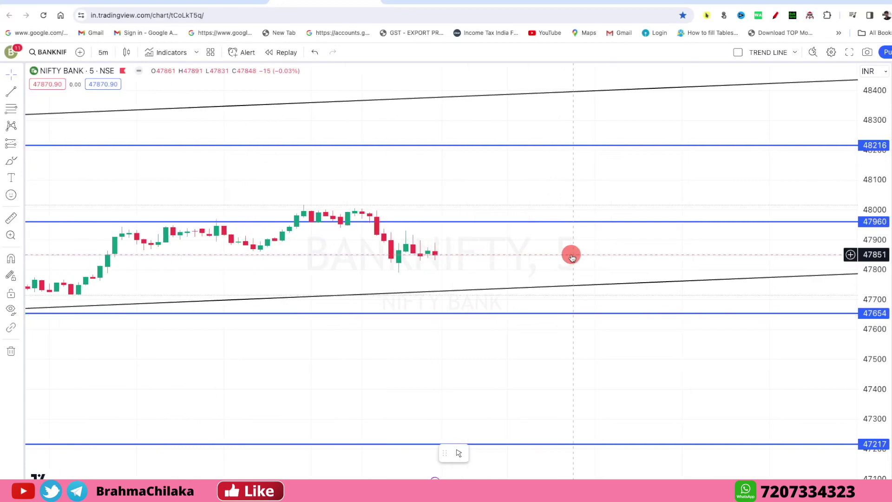
pyautogui.scroll(1, 572, 257)
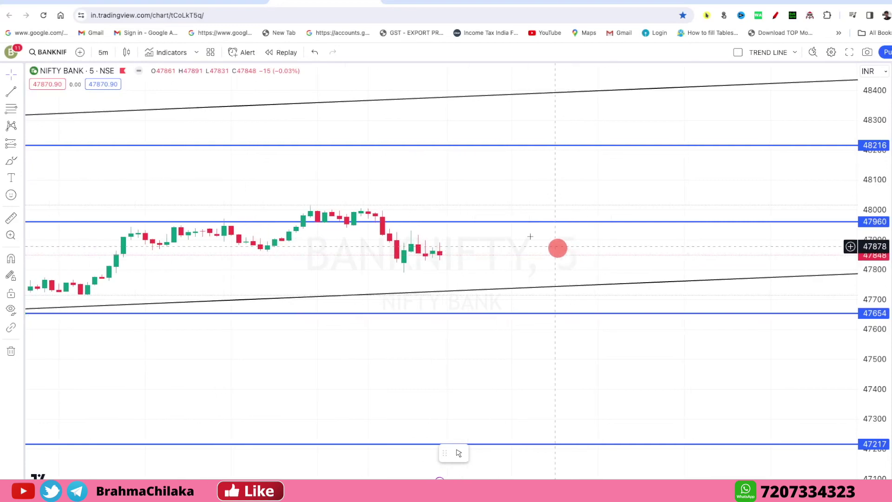
pyautogui.click(112, 2)
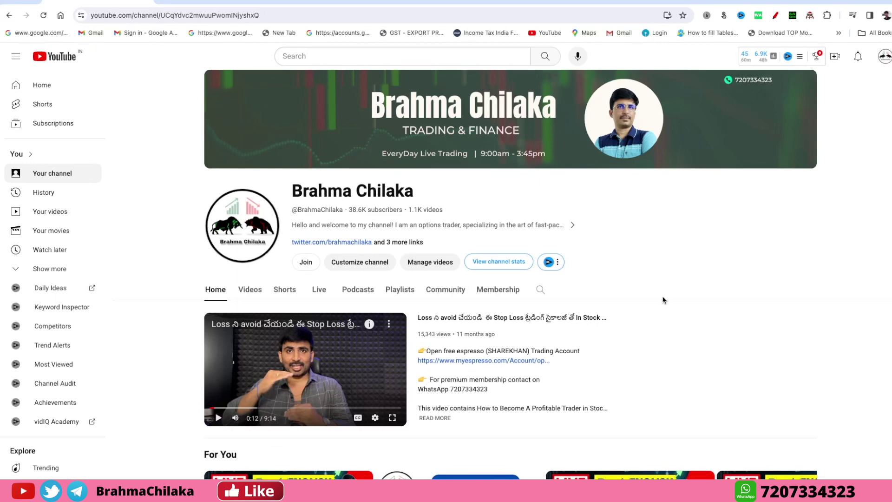
# Browse the channel's Live streams from 8th to 19th December, then return to TradingView
pyautogui.scroll(-1, 660, 296)
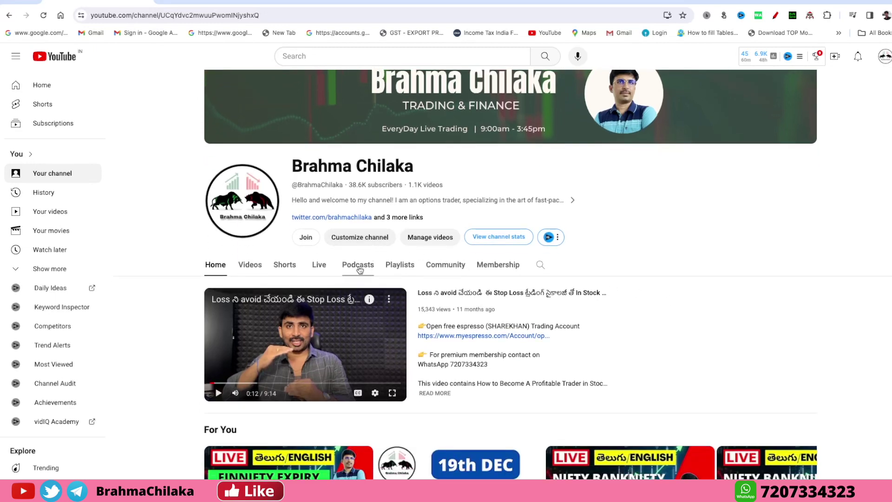
pyautogui.click(325, 270)
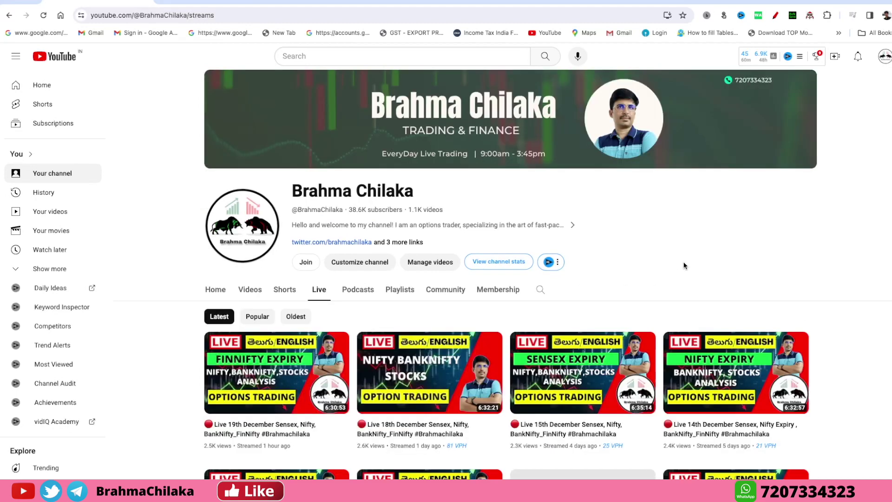
pyautogui.scroll(-1, 681, 275)
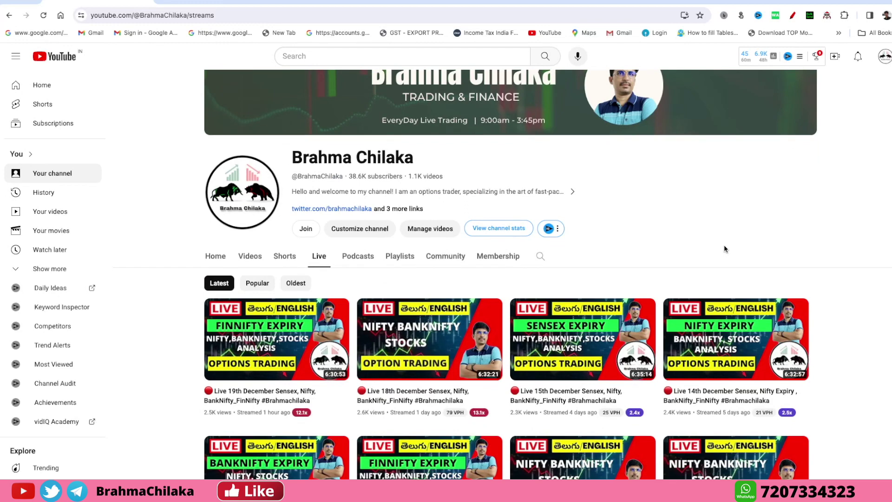
pyautogui.scroll(-1, 723, 249)
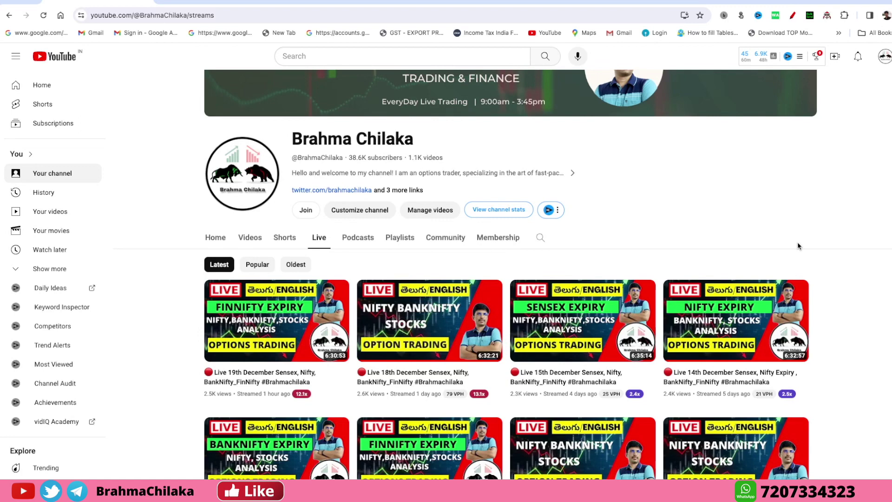
pyautogui.scroll(-1, 796, 245)
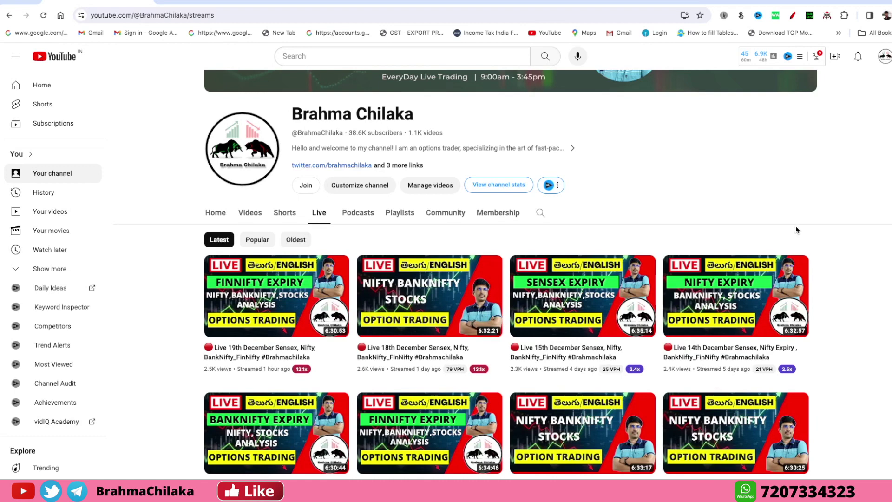
pyautogui.scroll(-1, 797, 230)
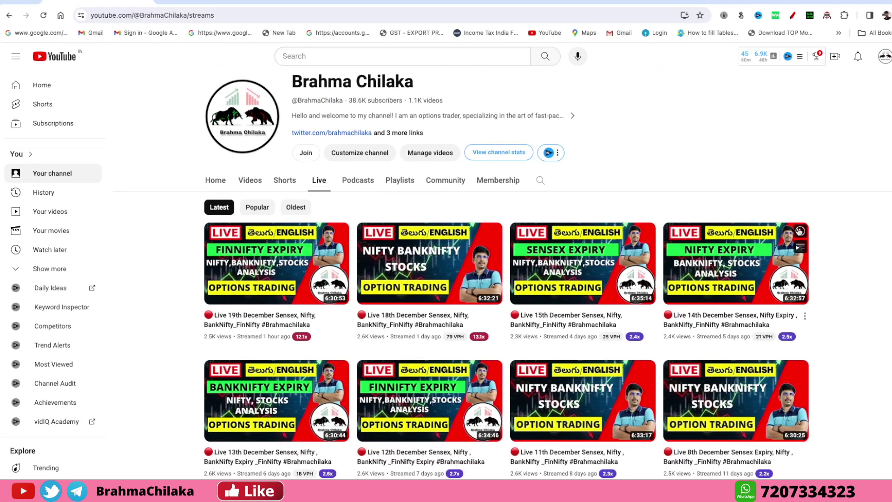
pyautogui.scroll(2, 722, 167)
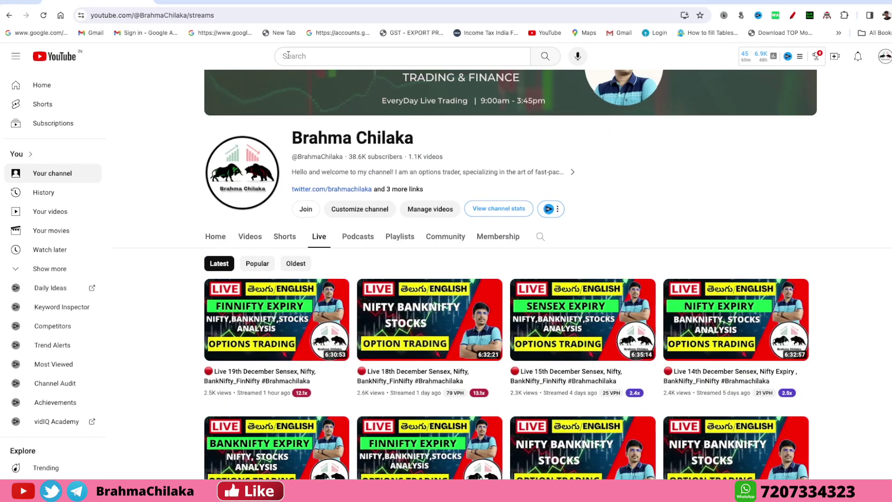
pyautogui.click(223, 2)
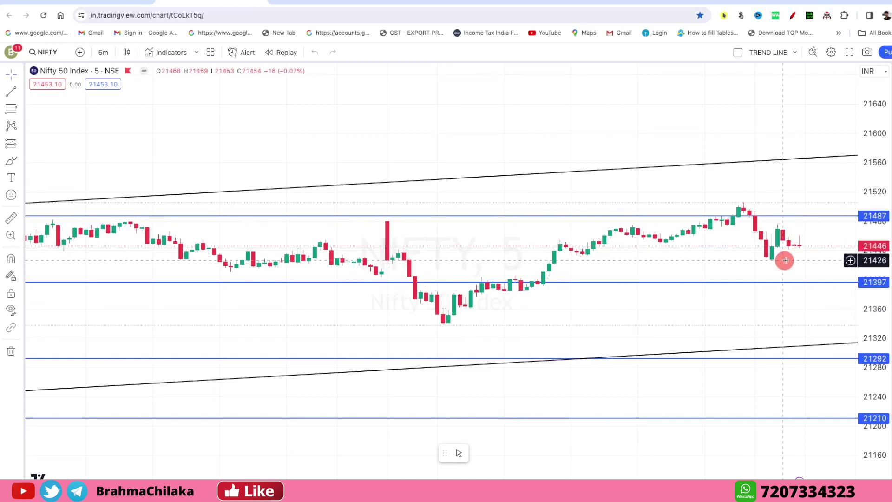
# Pan the Nifty 50 chart, then switch to Nifty Bank with levels 48216 to 47217
pyautogui.moveTo(788, 255); pyautogui.dragTo(756, 265)
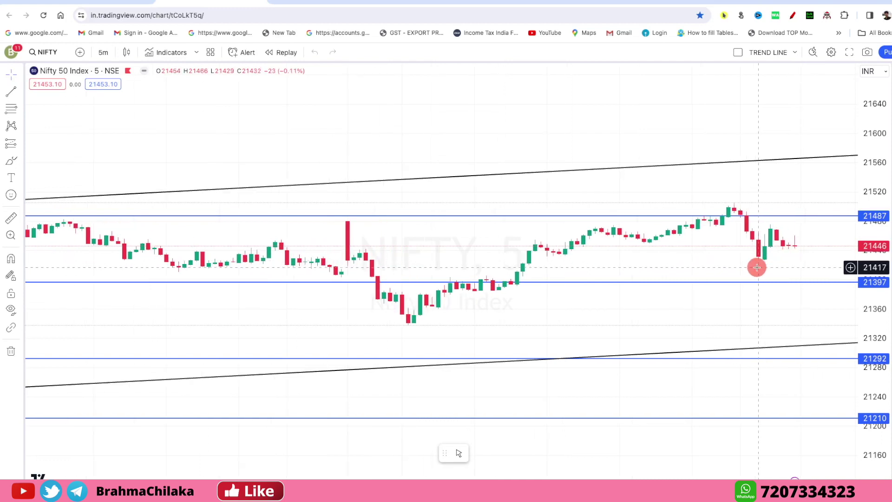
pyautogui.press('space')
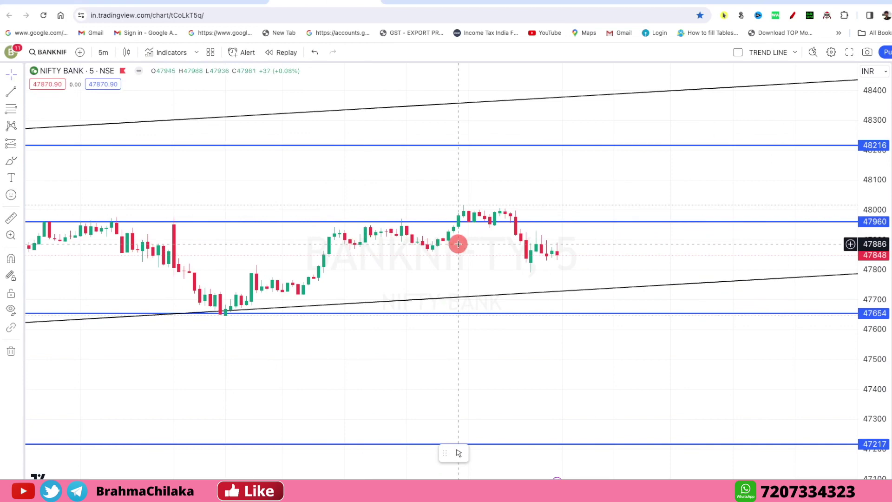
# Zoom out over Bank Nifty history, then switch back to the Nifty 50 5-minute chart
pyautogui.scroll(-3, 449, 245)
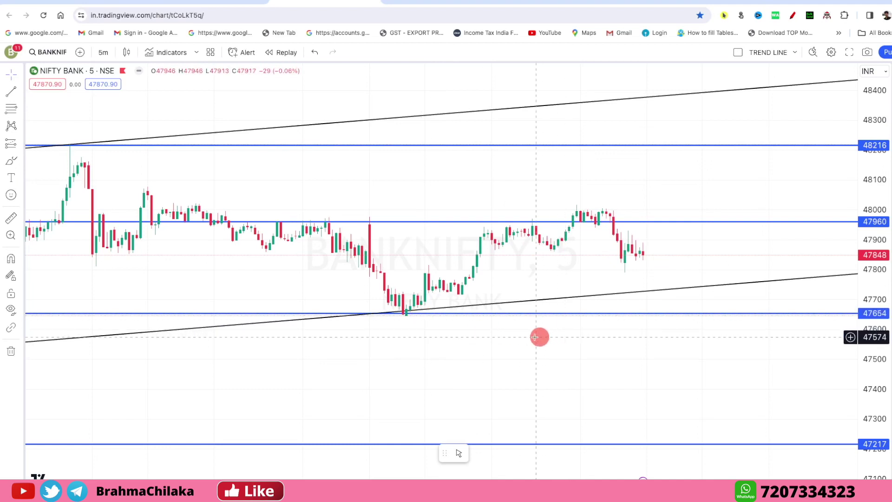
pyautogui.scroll(1, 434, 318)
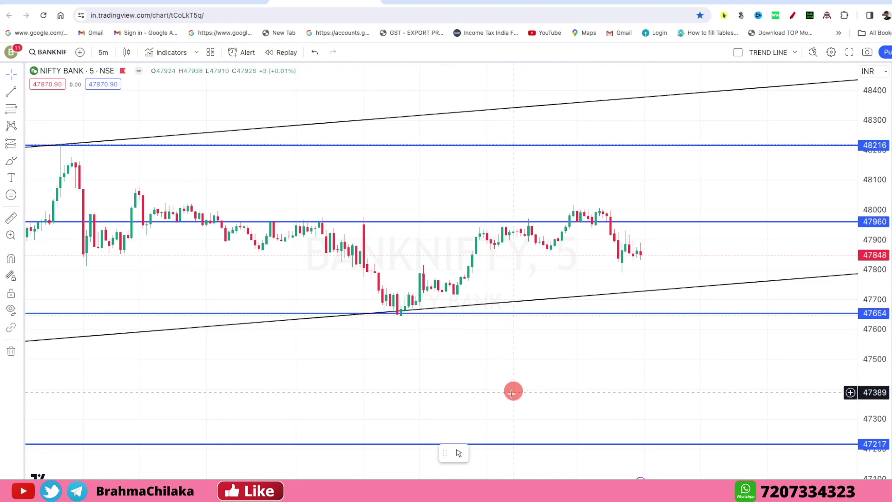
pyautogui.scroll(2, 563, 384)
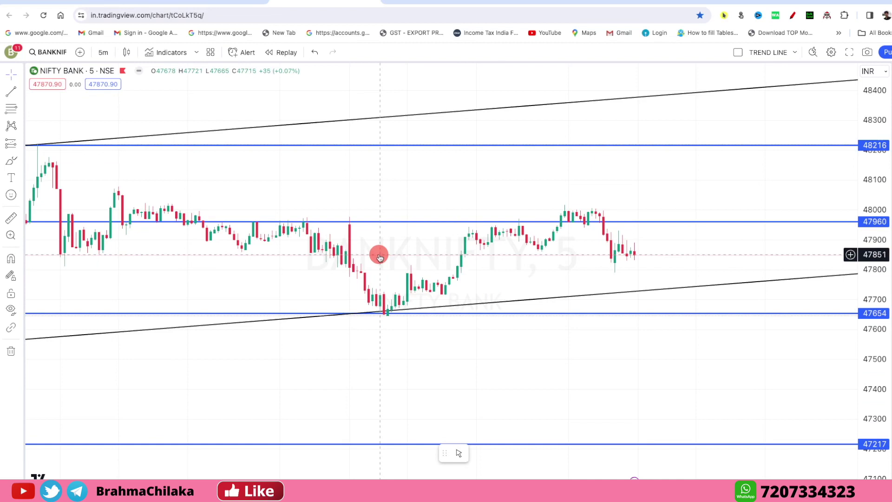
pyautogui.scroll(1, 382, 257)
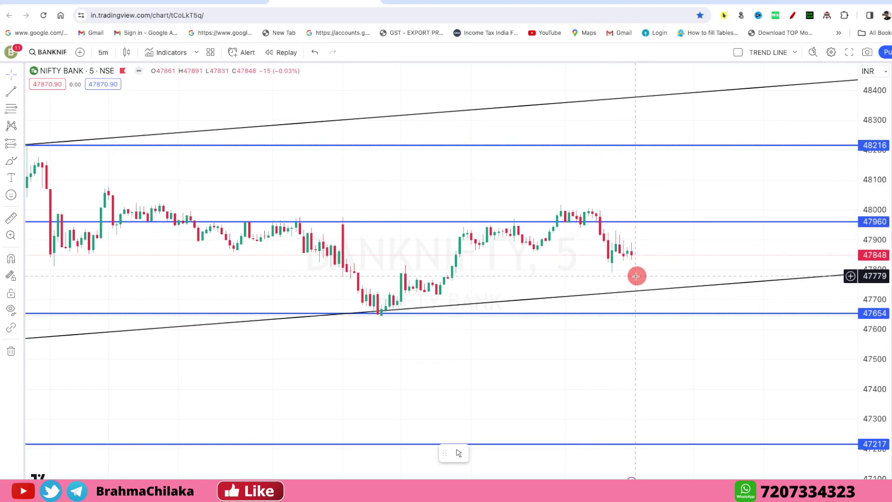
pyautogui.scroll(1, 624, 287)
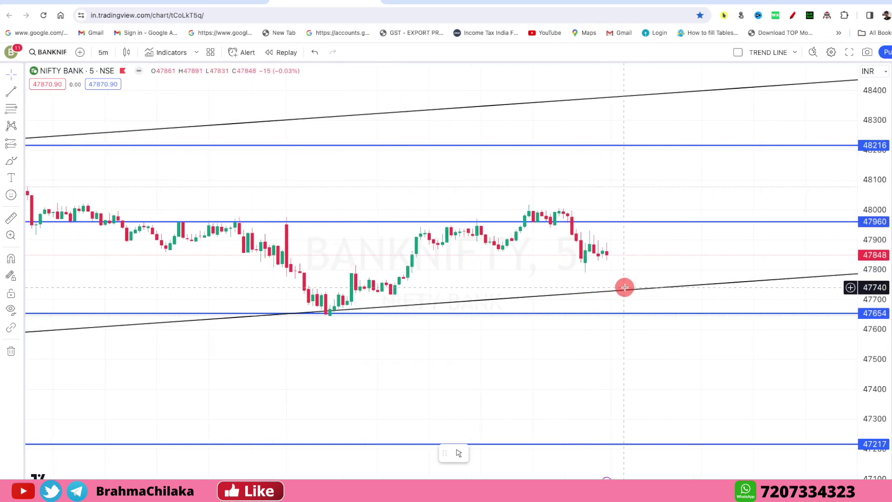
pyautogui.scroll(1, 620, 296)
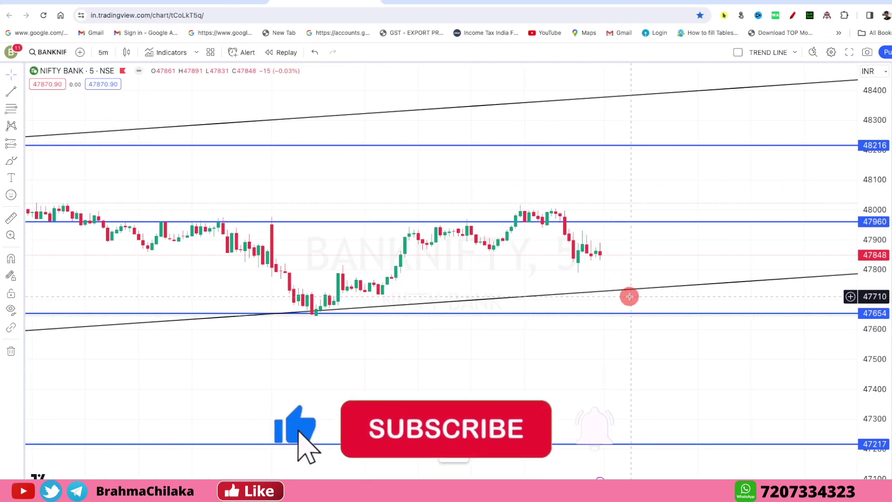
pyautogui.scroll(1, 622, 308)
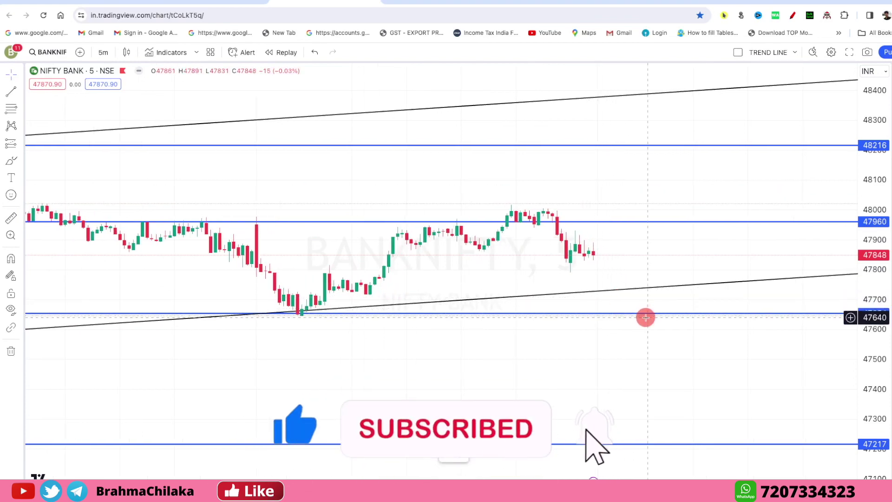
pyautogui.scroll(1, 638, 320)
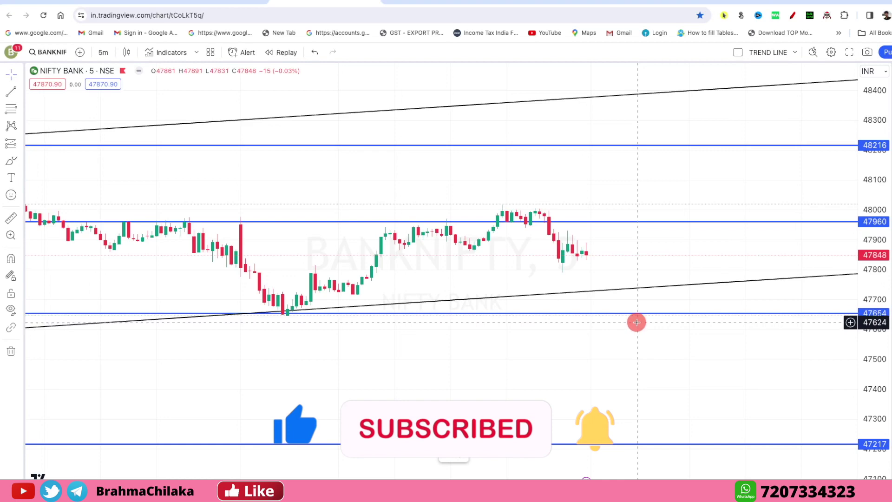
pyautogui.press('space')
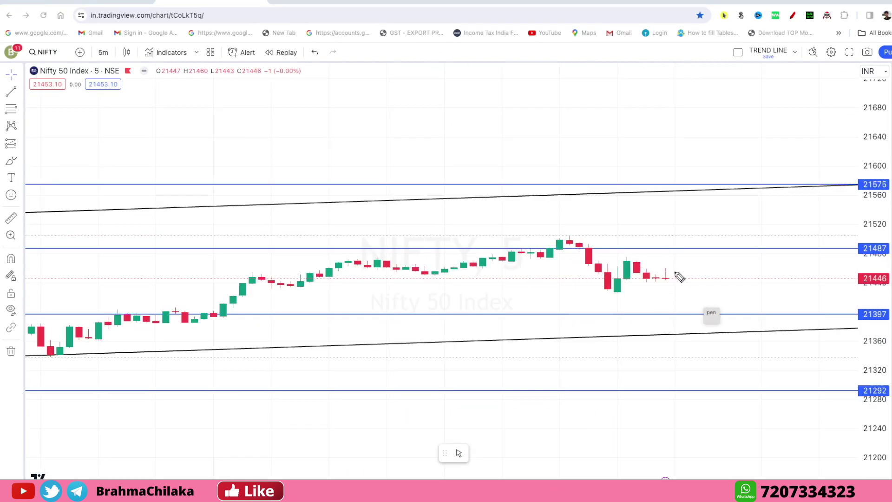
# Sketch freehand rise, chop, breakdown and pullback paths around 21397–21575, then clear all sketches
pyautogui.moveTo(677, 268); pyautogui.dragTo(705, 229)
pyautogui.moveTo(718, 312); pyautogui.dragTo(781, 316)
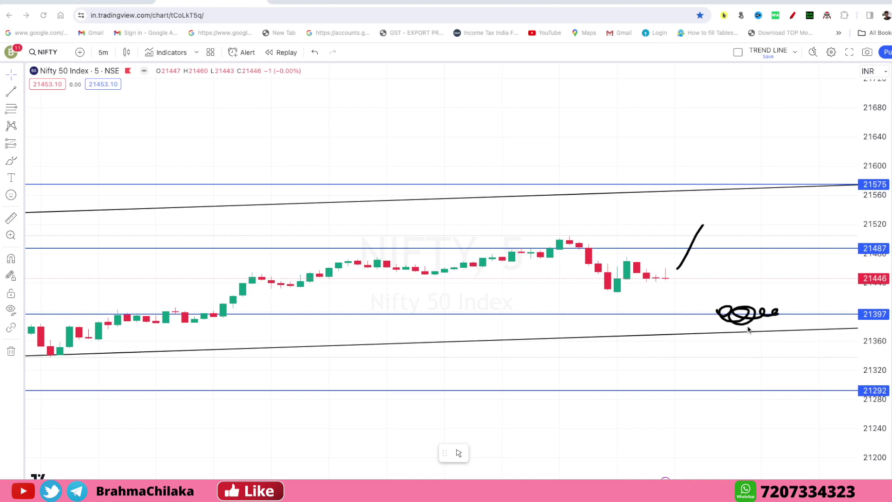
pyautogui.moveTo(706, 331)
pyautogui.mouseDown()
pyautogui.moveTo(720, 346)
pyautogui.moveTo(732, 327)
pyautogui.moveTo(783, 383)
pyautogui.mouseUp()
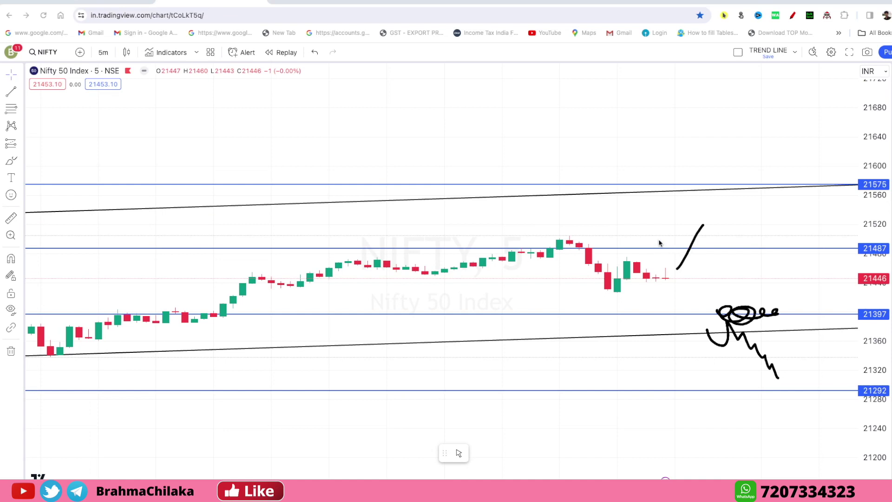
pyautogui.moveTo(656, 238)
pyautogui.mouseDown()
pyautogui.moveTo(708, 218)
pyautogui.moveTo(706, 171)
pyautogui.moveTo(707, 200)
pyautogui.moveTo(706, 173)
pyautogui.moveTo(722, 173)
pyautogui.moveTo(742, 137)
pyautogui.mouseUp()
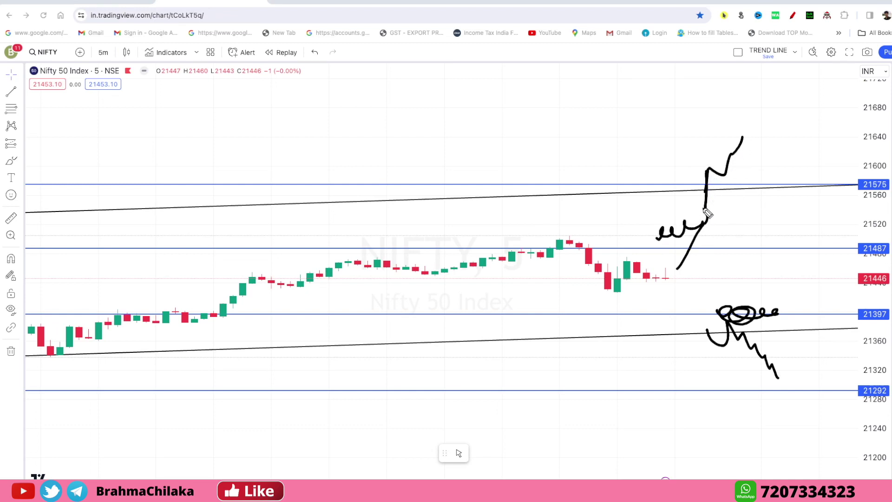
pyautogui.moveTo(631, 188); pyautogui.dragTo(825, 176)
pyautogui.moveTo(707, 190); pyautogui.dragTo(795, 249)
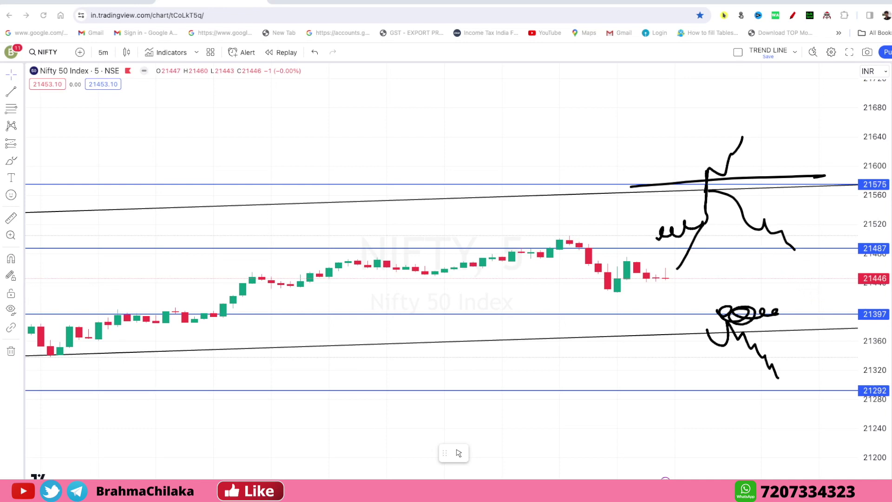
pyautogui.press('e')
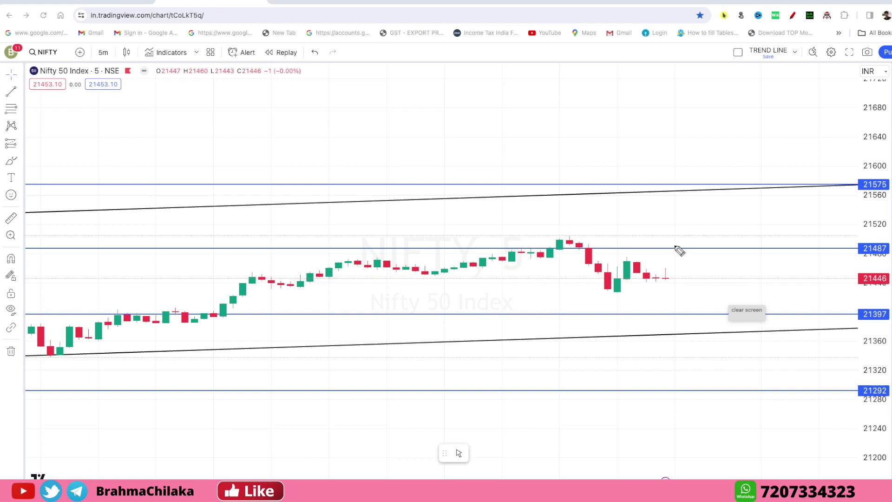
# Write and circle zone numbers 1, 2 and 3 between the Nifty levels and trend lines
pyautogui.moveTo(675, 245); pyautogui.dragTo(711, 242)
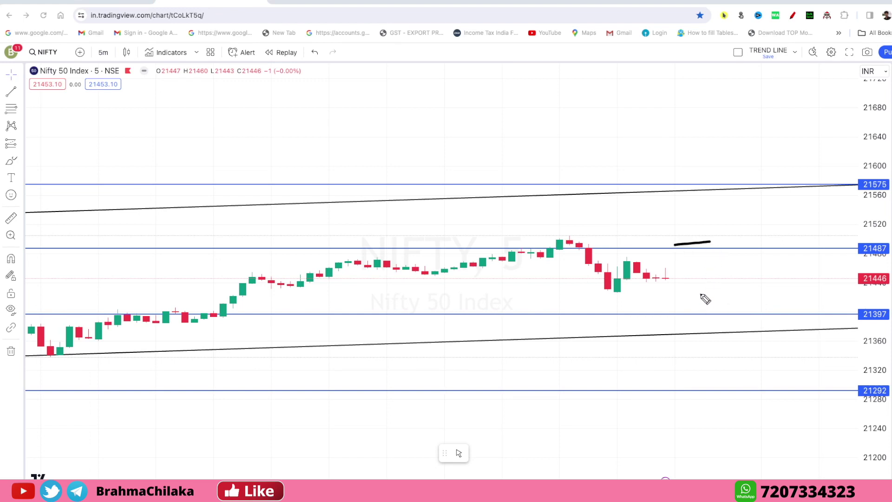
pyautogui.moveTo(691, 309)
pyautogui.mouseDown()
pyautogui.moveTo(727, 310)
pyautogui.moveTo(713, 309)
pyautogui.mouseUp()
pyautogui.moveTo(708, 278)
pyautogui.mouseDown()
pyautogui.moveTo(710, 316)
pyautogui.moveTo(717, 283)
pyautogui.mouseUp()
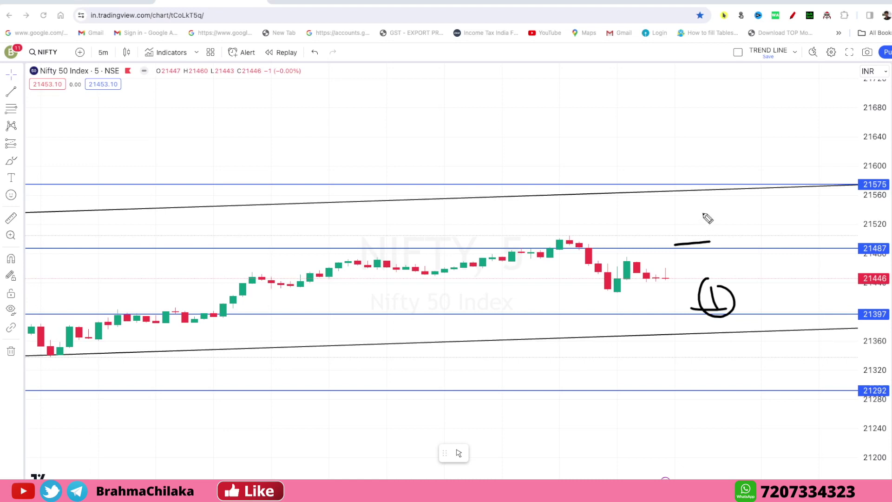
pyautogui.moveTo(693, 187); pyautogui.dragTo(716, 208)
pyautogui.moveTo(689, 170)
pyautogui.mouseDown()
pyautogui.moveTo(663, 188)
pyautogui.moveTo(708, 191)
pyautogui.mouseUp()
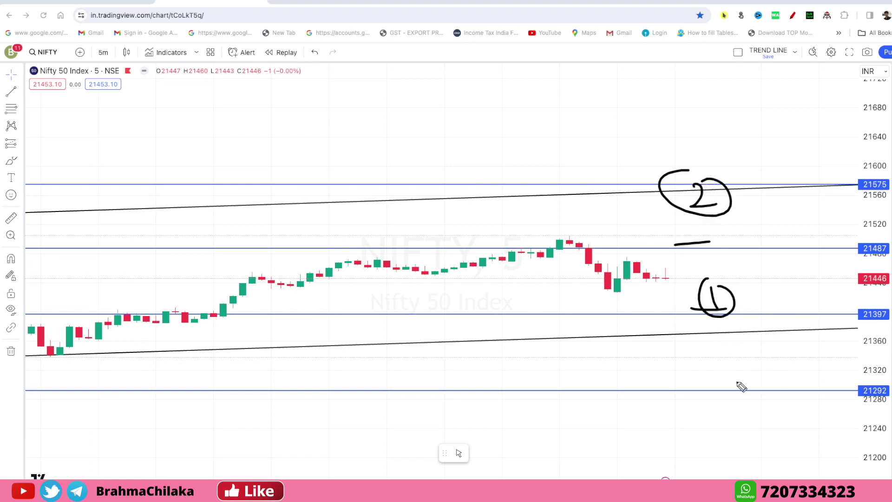
pyautogui.moveTo(734, 367)
pyautogui.mouseDown()
pyautogui.moveTo(738, 359)
pyautogui.moveTo(741, 386)
pyautogui.moveTo(780, 374)
pyautogui.moveTo(759, 360)
pyautogui.mouseUp()
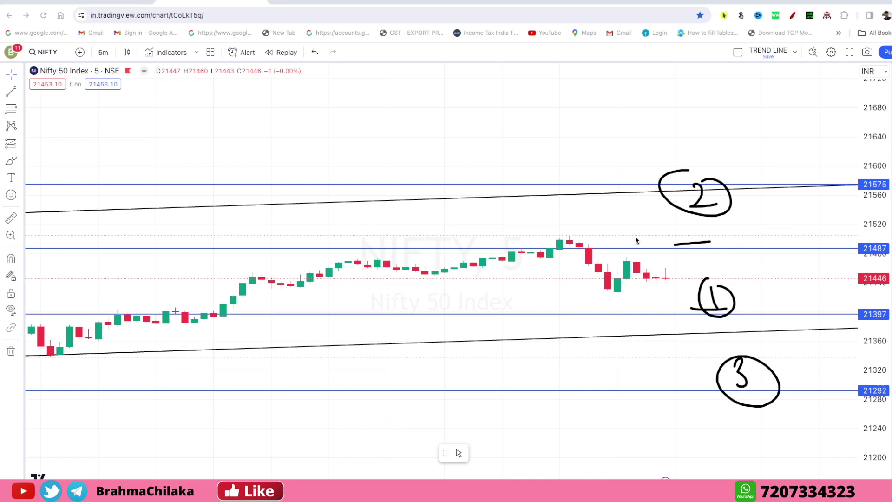
# Sketch scenario paths around zones 1 and 2, clear the marks, and open Bank Nifty
pyautogui.moveTo(660, 241); pyautogui.dragTo(767, 238)
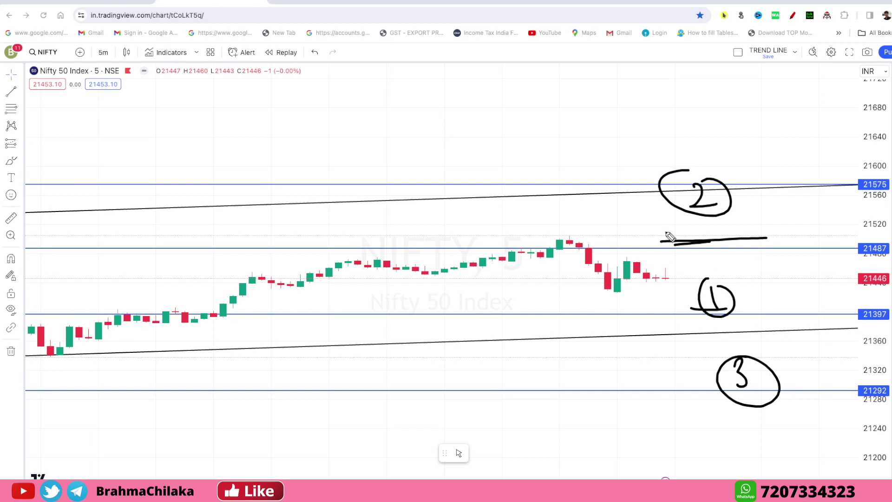
pyautogui.moveTo(673, 229)
pyautogui.mouseDown()
pyautogui.moveTo(707, 213)
pyautogui.moveTo(746, 222)
pyautogui.mouseUp()
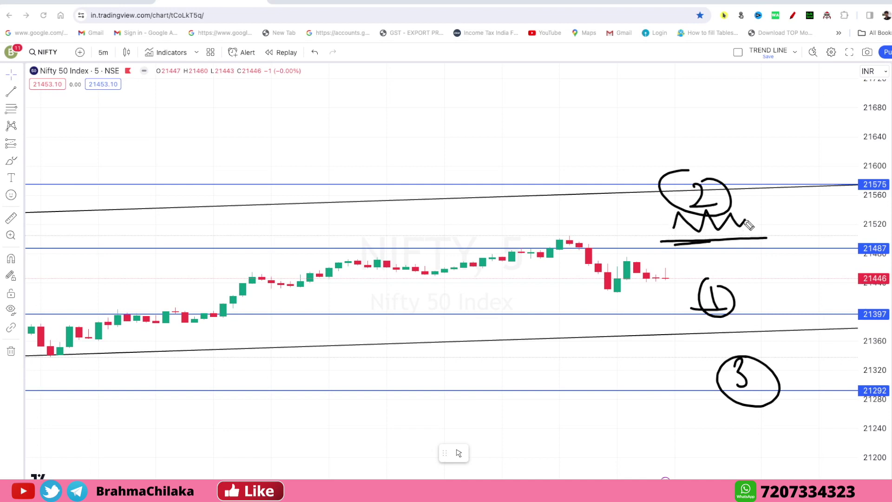
pyautogui.moveTo(744, 207); pyautogui.dragTo(745, 175)
pyautogui.moveTo(746, 201)
pyautogui.mouseDown()
pyautogui.moveTo(791, 253)
pyautogui.moveTo(802, 211)
pyautogui.moveTo(811, 242)
pyautogui.moveTo(827, 231)
pyautogui.mouseUp()
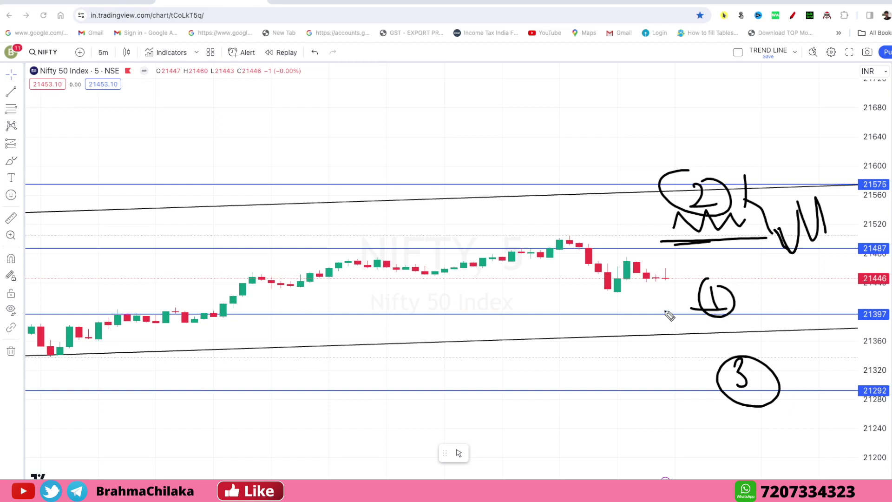
pyautogui.moveTo(684, 328)
pyautogui.mouseDown()
pyautogui.moveTo(752, 325)
pyautogui.moveTo(742, 301)
pyautogui.mouseUp()
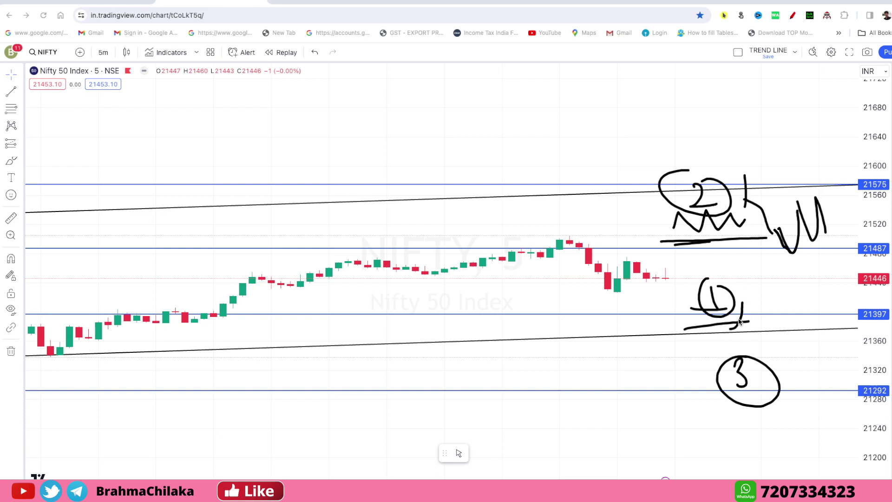
pyautogui.moveTo(702, 323); pyautogui.dragTo(714, 343)
pyautogui.press('Escape')
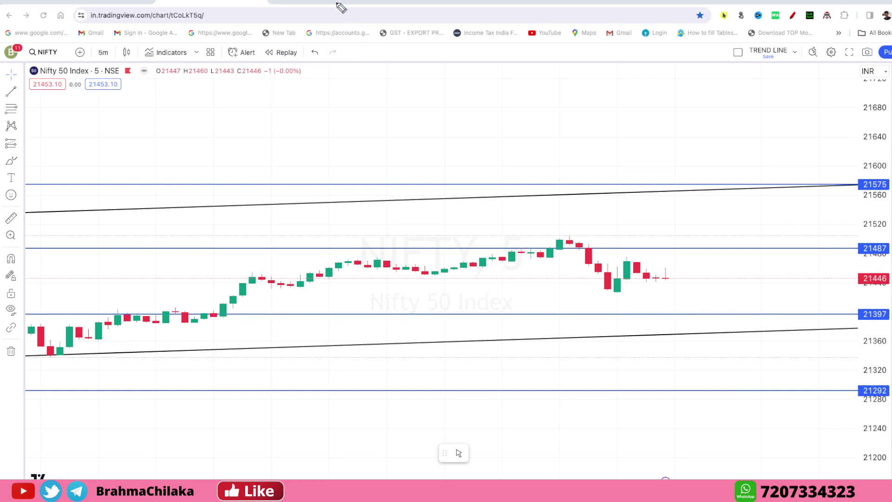
pyautogui.click(306, 1)
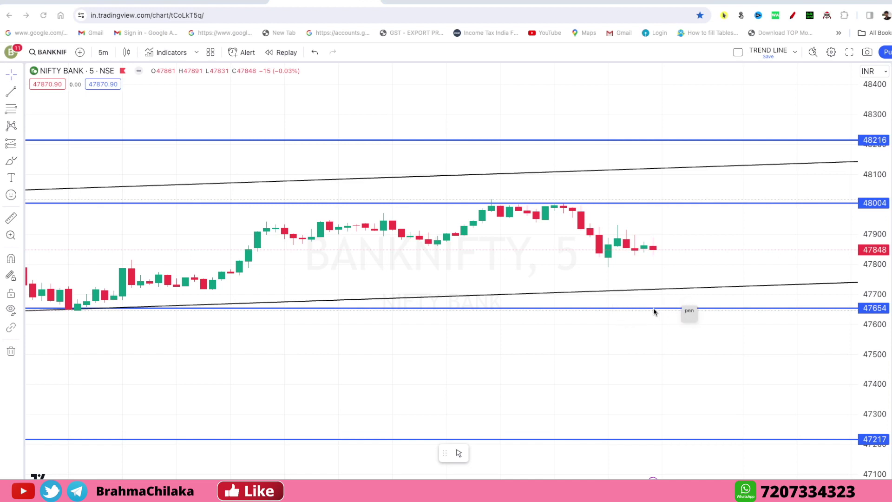
# Sketch a breakdown below 47654 toward 47500 and a rally toward 48216, then clear them
pyautogui.moveTo(653, 307); pyautogui.dragTo(704, 303)
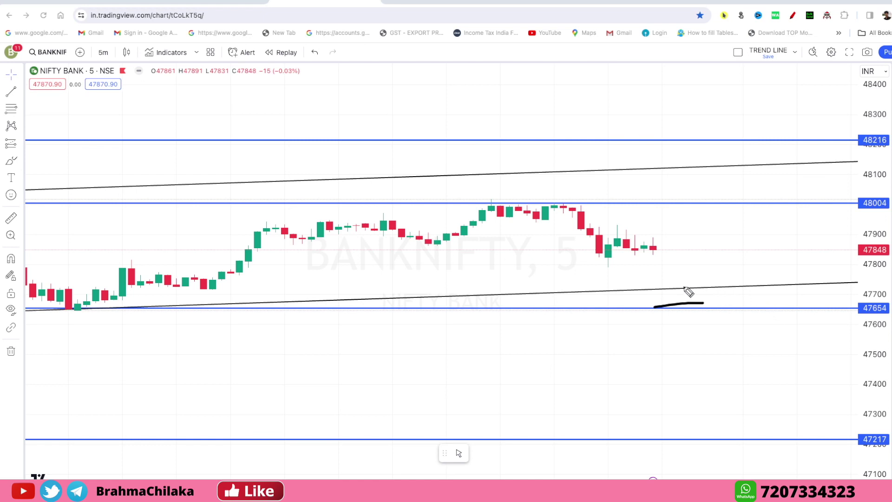
pyautogui.moveTo(670, 287); pyautogui.dragTo(739, 344)
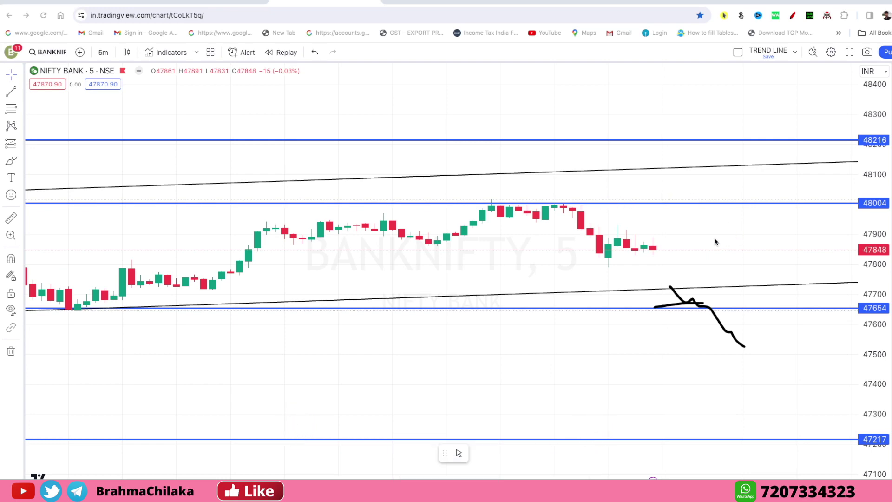
pyautogui.moveTo(635, 199)
pyautogui.mouseDown()
pyautogui.moveTo(662, 188)
pyautogui.moveTo(679, 194)
pyautogui.moveTo(685, 179)
pyautogui.moveTo(703, 195)
pyautogui.moveTo(694, 133)
pyautogui.mouseUp()
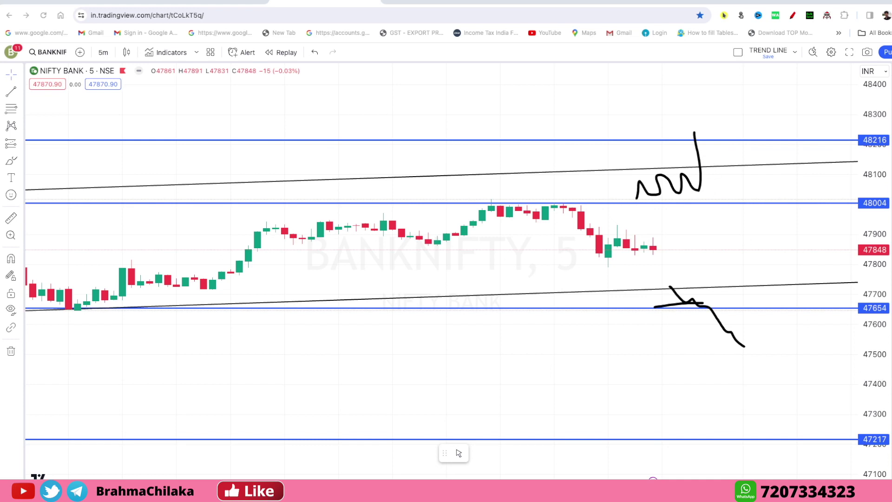
pyautogui.press('Delete')
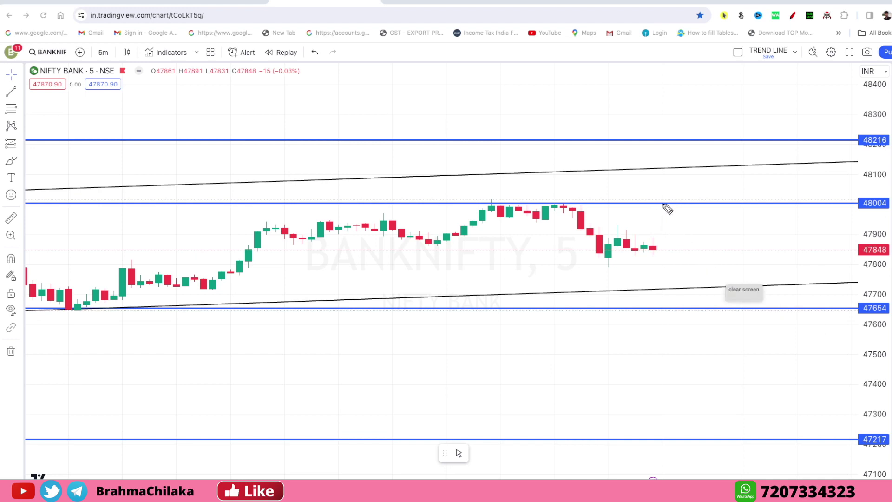
# Underline 48004 and draw circled zones 1, 2 and 3 around the Bank Nifty levels
pyautogui.moveTo(659, 204); pyautogui.dragTo(727, 201)
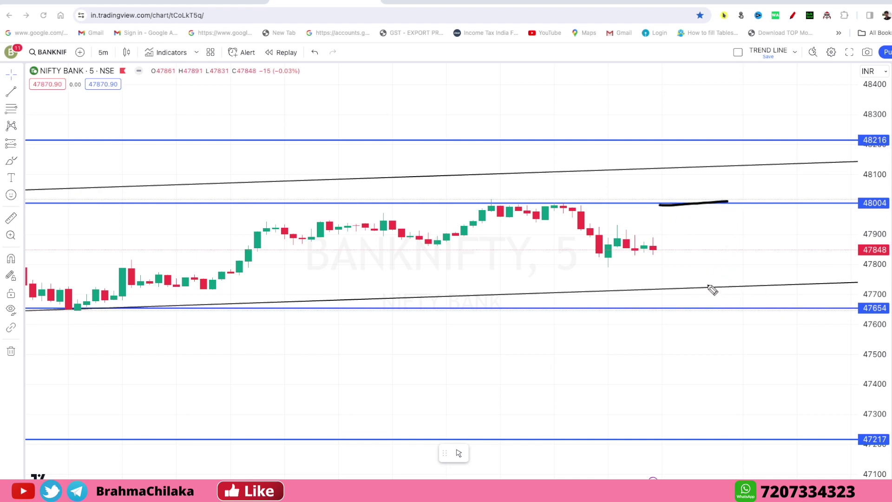
pyautogui.moveTo(701, 294); pyautogui.dragTo(734, 293)
pyautogui.moveTo(713, 254)
pyautogui.mouseDown()
pyautogui.moveTo(731, 285)
pyautogui.moveTo(717, 251)
pyautogui.mouseUp()
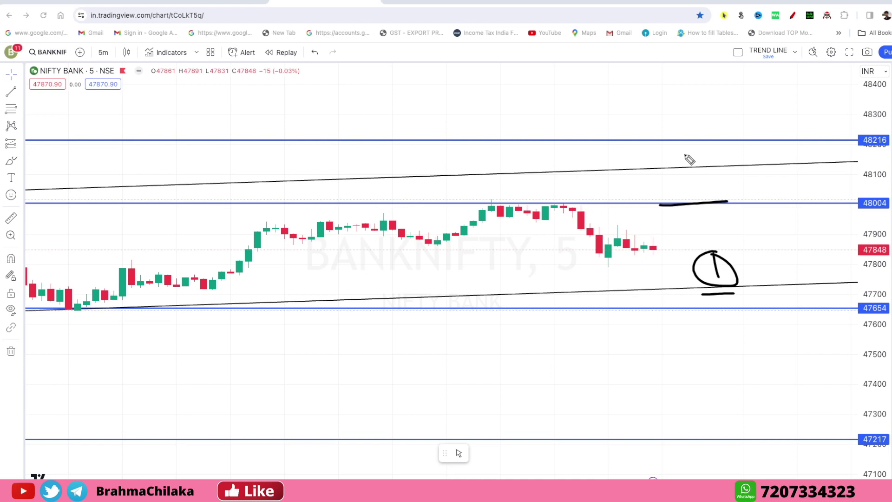
pyautogui.moveTo(681, 136)
pyautogui.mouseDown()
pyautogui.moveTo(713, 152)
pyautogui.moveTo(671, 168)
pyautogui.moveTo(699, 132)
pyautogui.mouseUp()
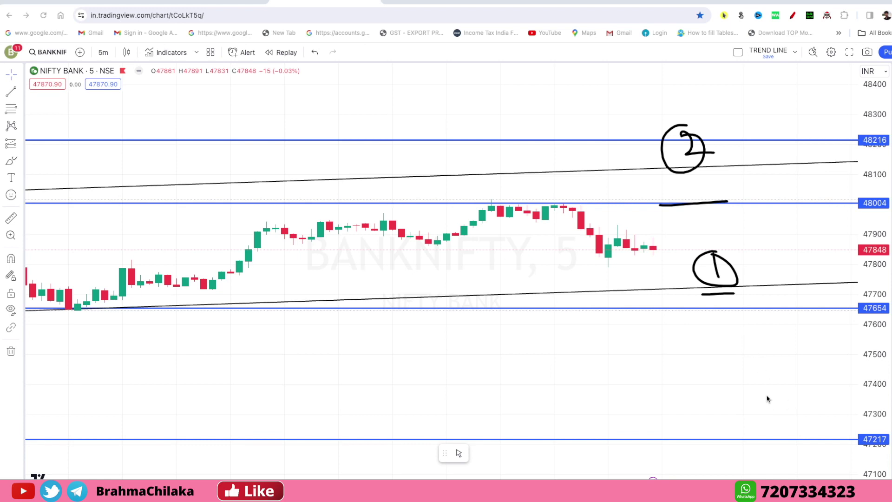
pyautogui.moveTo(755, 420); pyautogui.dragTo(772, 419)
pyautogui.moveTo(732, 346)
pyautogui.mouseDown()
pyautogui.moveTo(734, 369)
pyautogui.moveTo(720, 364)
pyautogui.moveTo(773, 360)
pyautogui.moveTo(733, 341)
pyautogui.mouseUp()
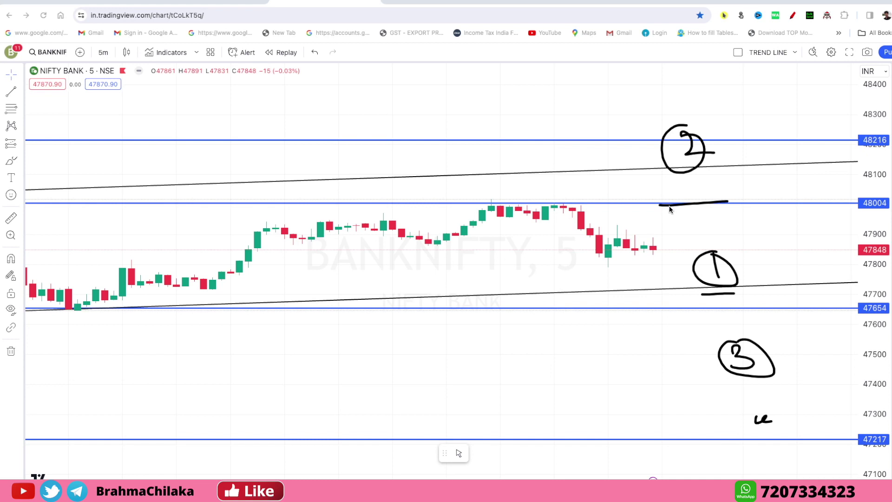
# Sketch an M top at 48004 and a choppy drop toward zone 3, then clear everything
pyautogui.moveTo(655, 205); pyautogui.dragTo(732, 202)
pyautogui.moveTo(669, 203)
pyautogui.mouseDown()
pyautogui.moveTo(663, 180)
pyautogui.moveTo(683, 200)
pyautogui.moveTo(707, 192)
pyautogui.mouseUp()
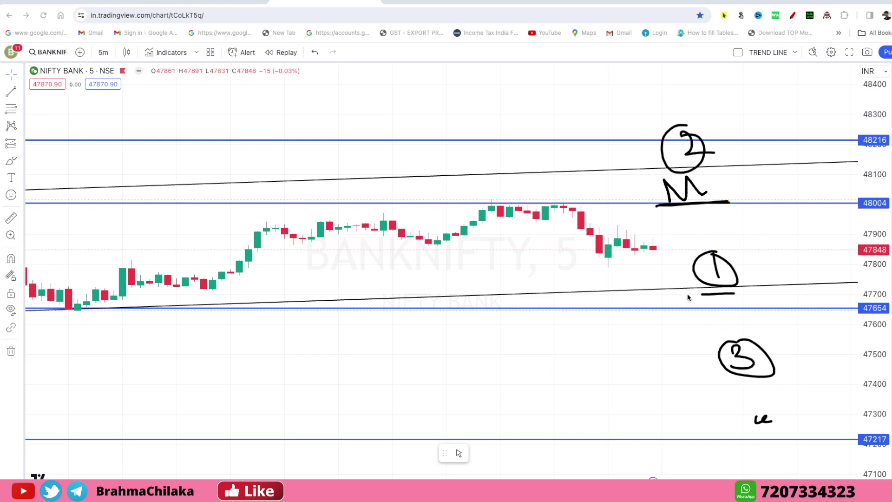
pyautogui.moveTo(701, 306)
pyautogui.mouseDown()
pyautogui.moveTo(753, 303)
pyautogui.moveTo(774, 330)
pyautogui.mouseUp()
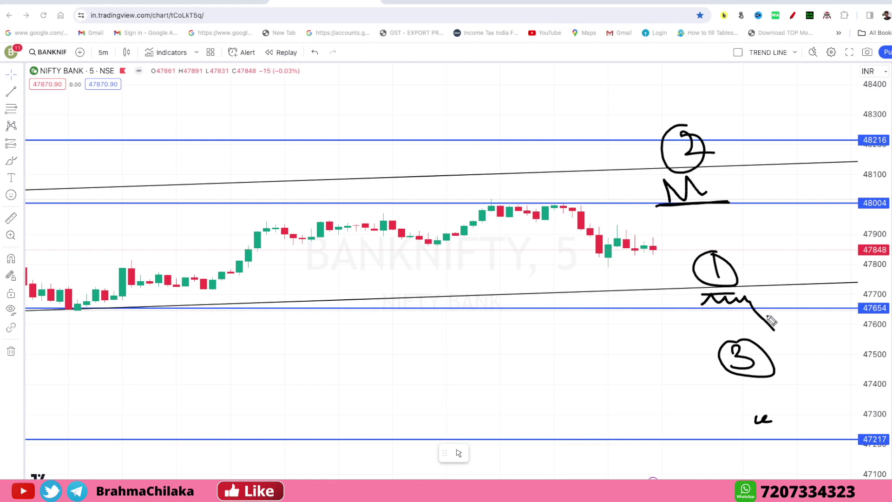
pyautogui.moveTo(753, 311)
pyautogui.mouseDown()
pyautogui.moveTo(760, 317)
pyautogui.moveTo(772, 304)
pyautogui.moveTo(802, 367)
pyautogui.mouseUp()
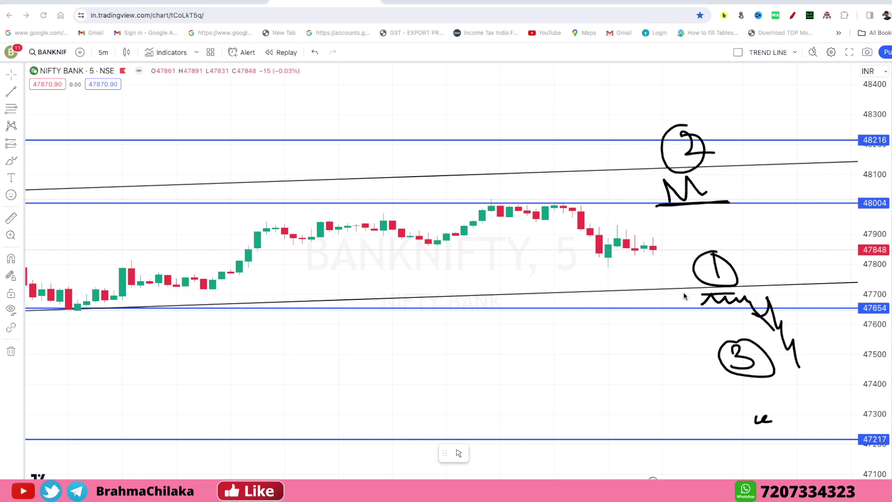
pyautogui.moveTo(640, 287); pyautogui.dragTo(750, 287)
pyautogui.press('Escape')
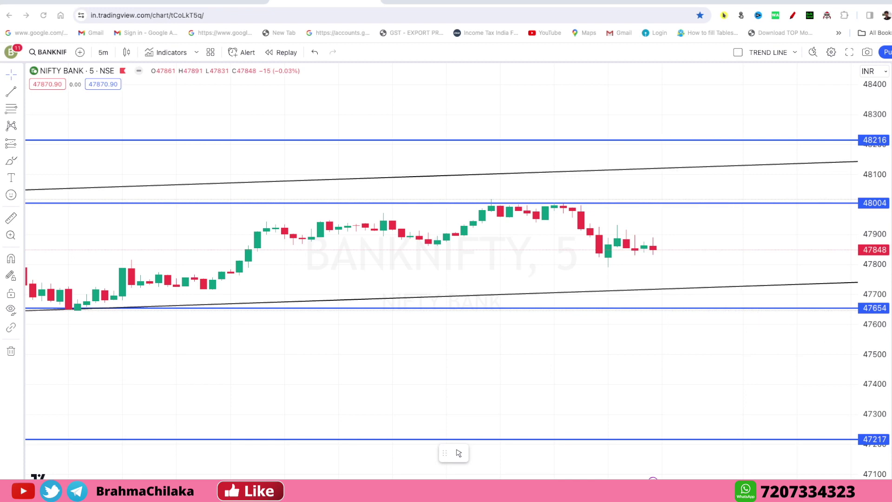
# Bring up Sensibull's Bank Nifty OI page for the 20 Dec expiry with the cursor highlighter on
pyautogui.click(437, 2)
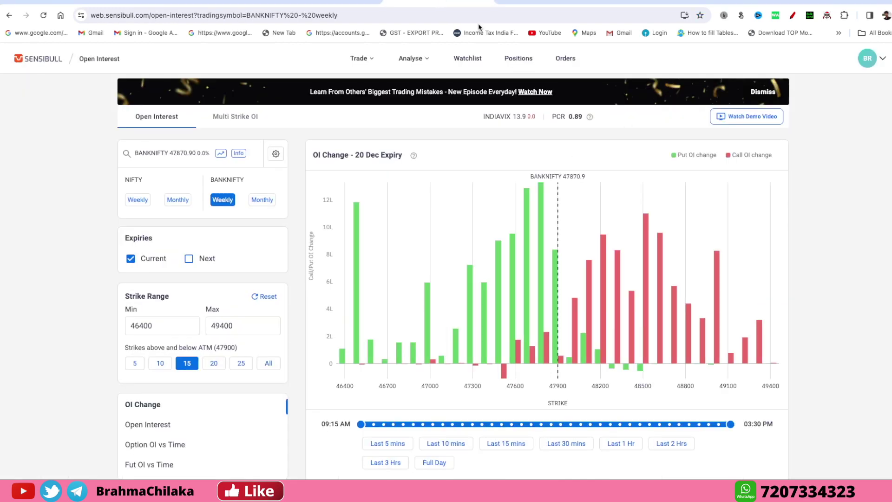
pyautogui.scroll(-1, 651, 208)
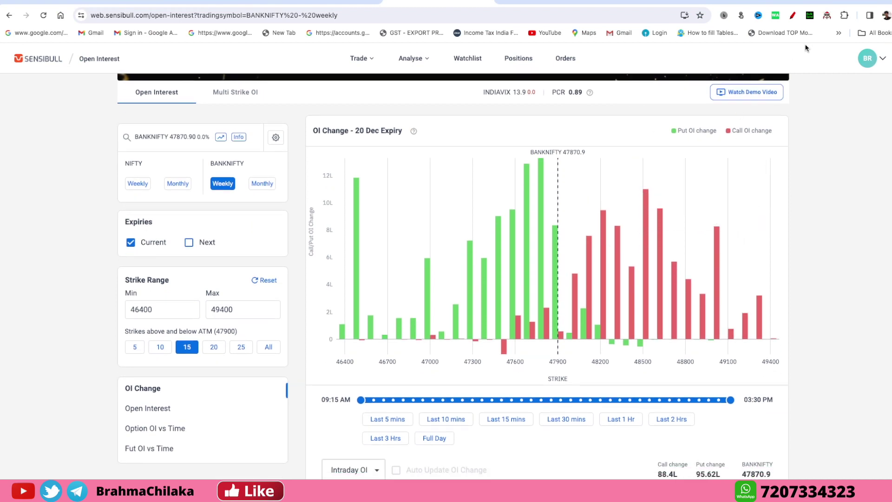
pyautogui.click(723, 16)
# Review the open interest by strike chart, then go back to the TradingView Bank Nifty chart
pyautogui.scroll(-1, 639, 228)
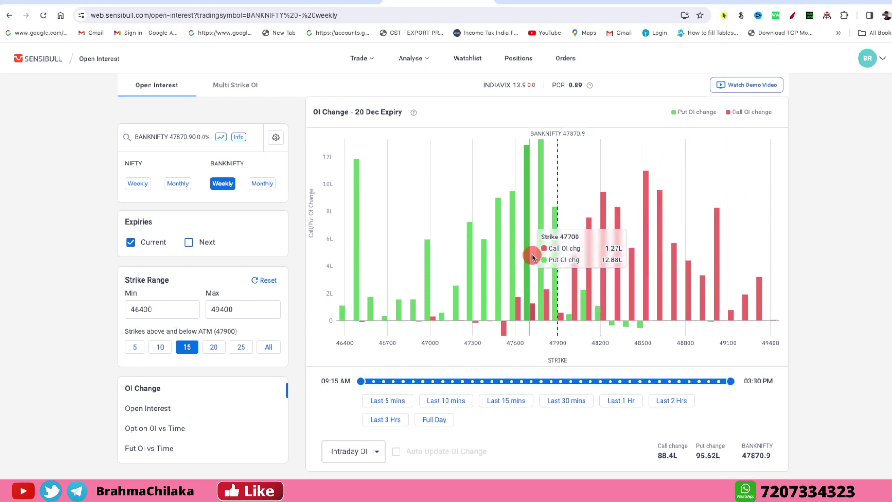
pyautogui.scroll(-1, 548, 254)
pyautogui.scroll(-1, 548, 255)
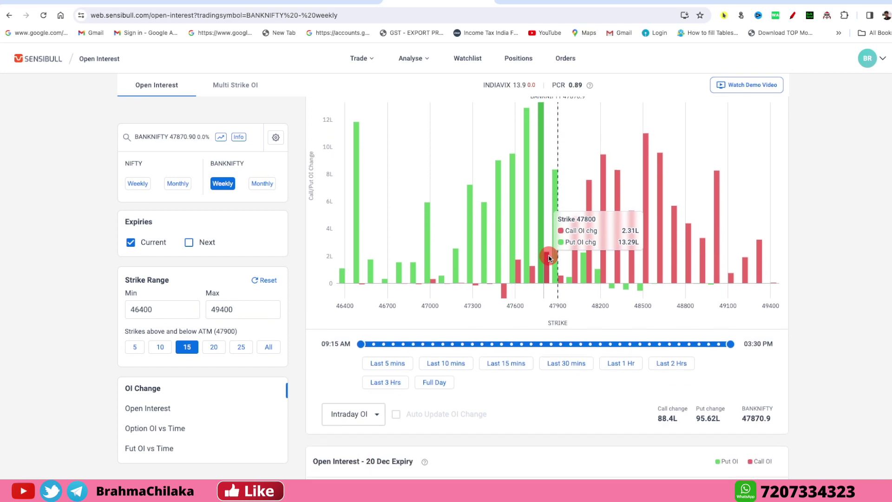
pyautogui.scroll(-6, 550, 279)
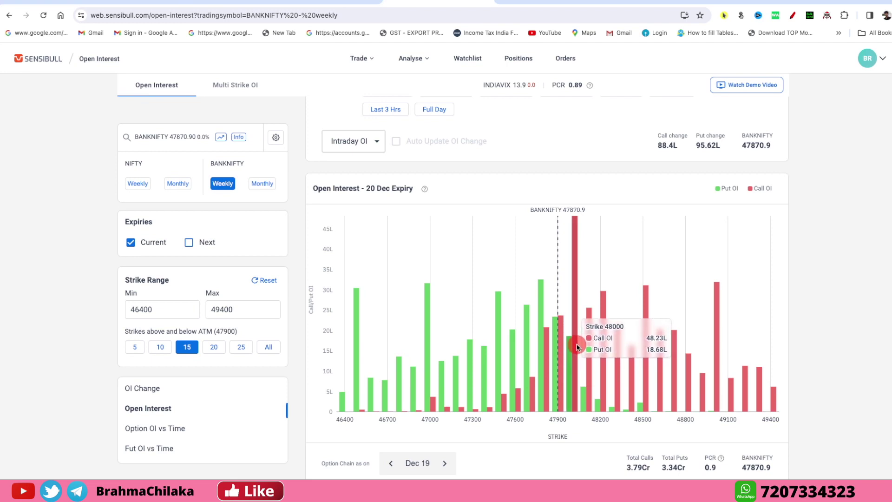
pyautogui.scroll(-1, 574, 343)
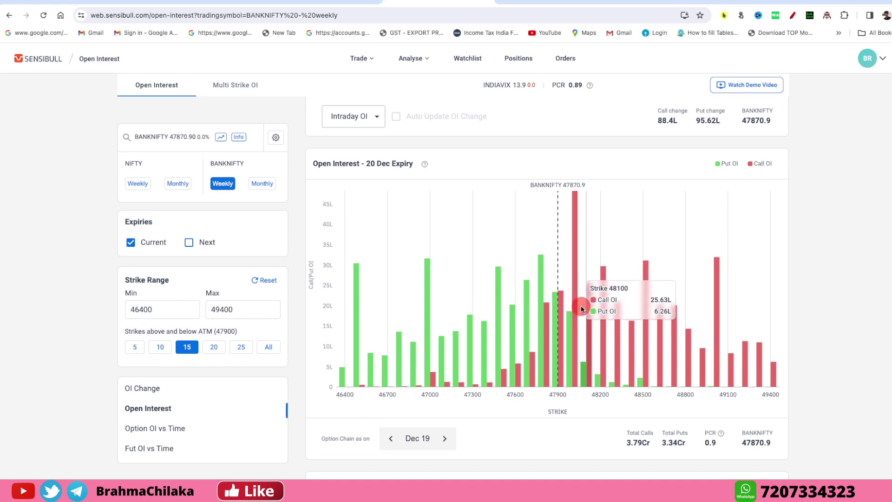
pyautogui.scroll(1, 580, 305)
pyautogui.scroll(1, 602, 330)
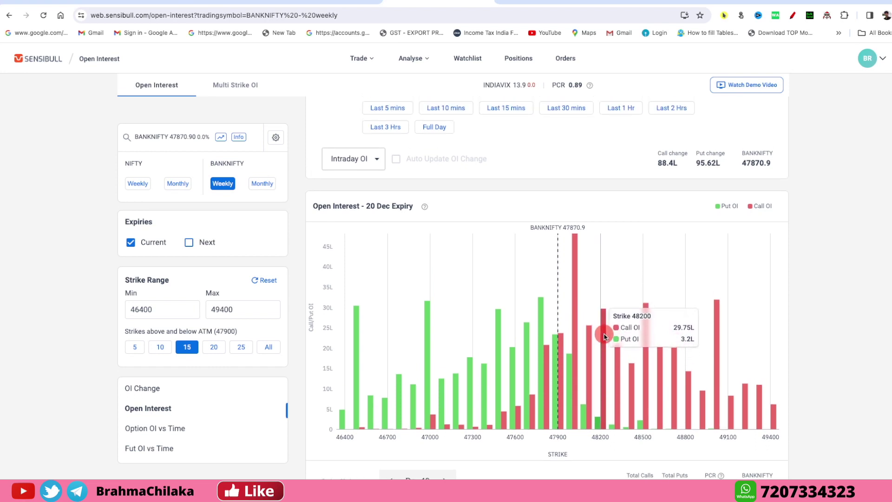
pyautogui.scroll(1, 604, 340)
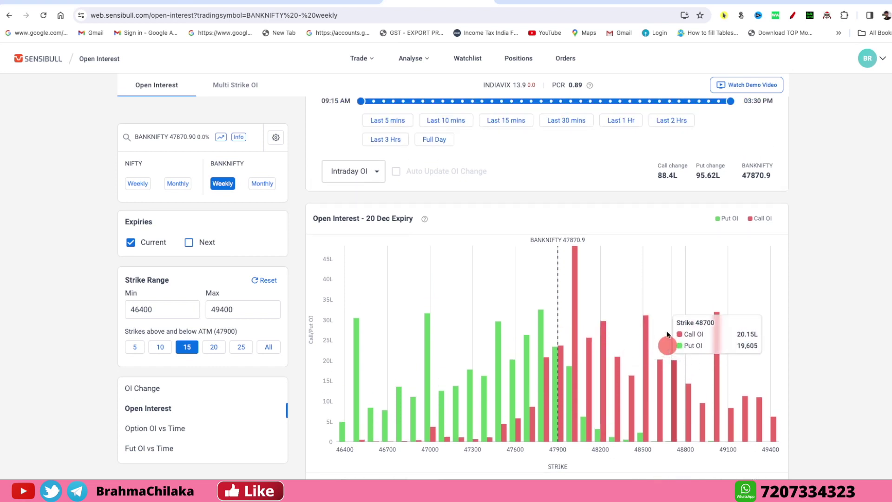
pyautogui.click(321, 2)
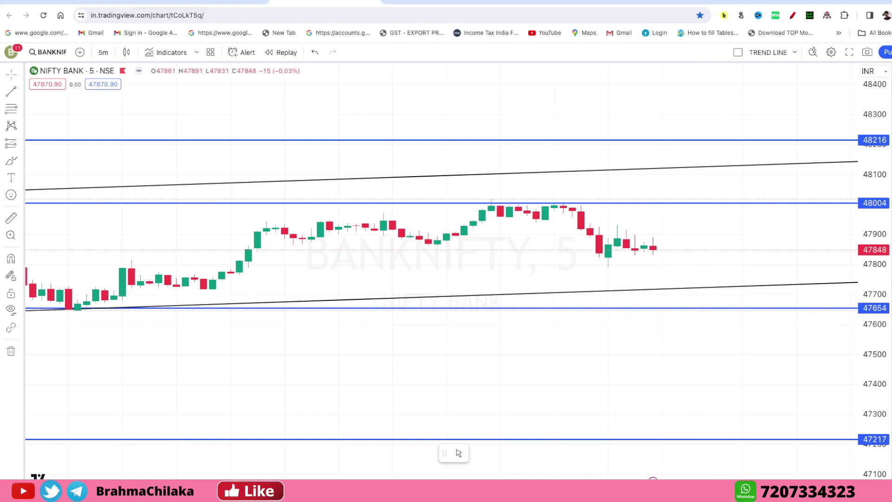
pyautogui.hscroll(-3, 688, 358)
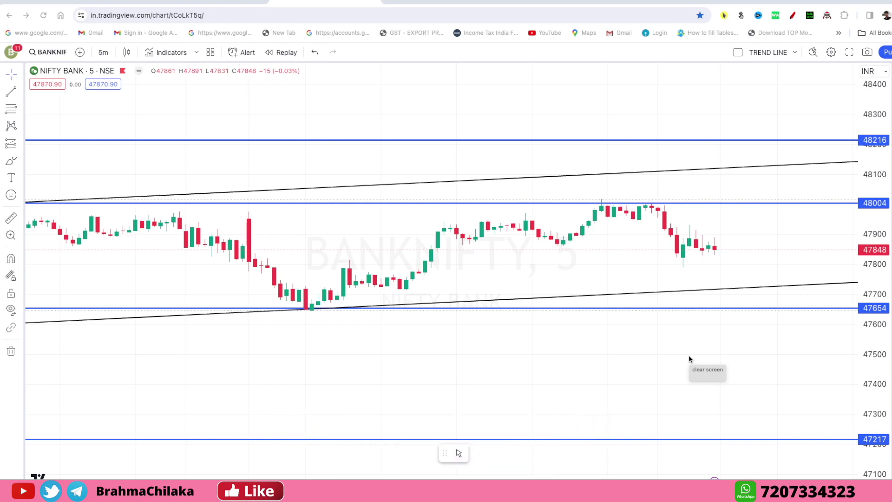
pyautogui.scroll(2, 689, 354)
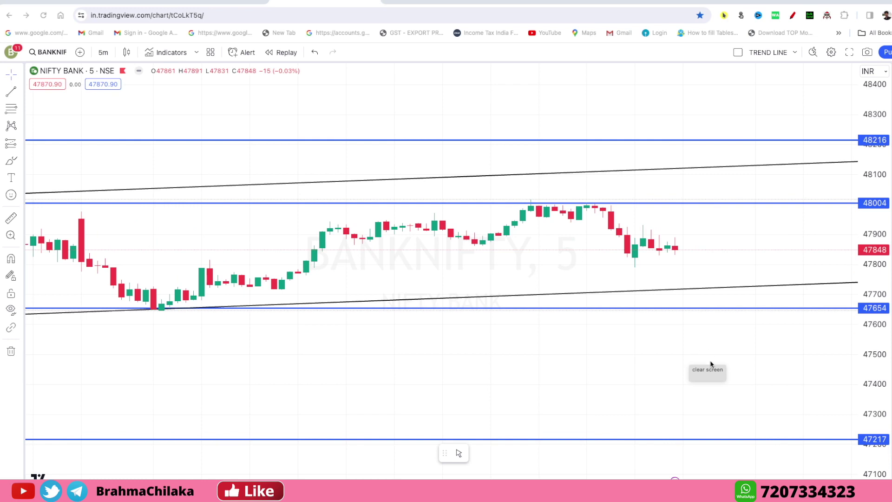
pyautogui.scroll(2, 709, 361)
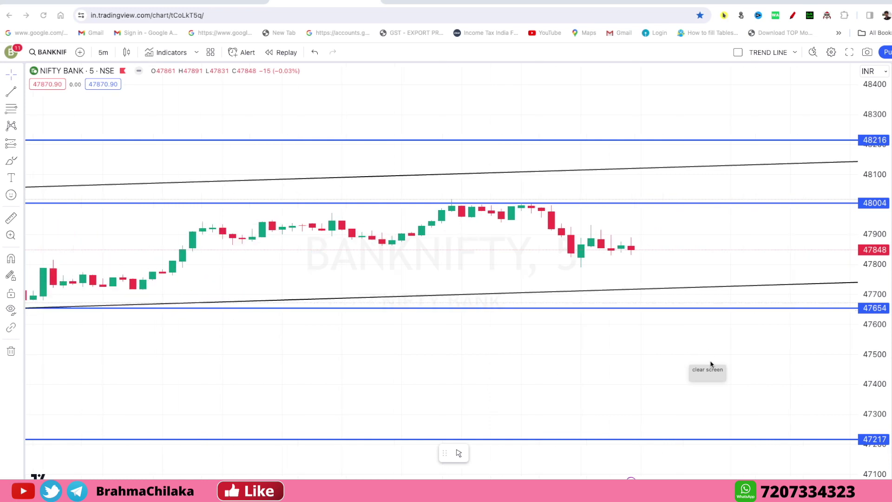